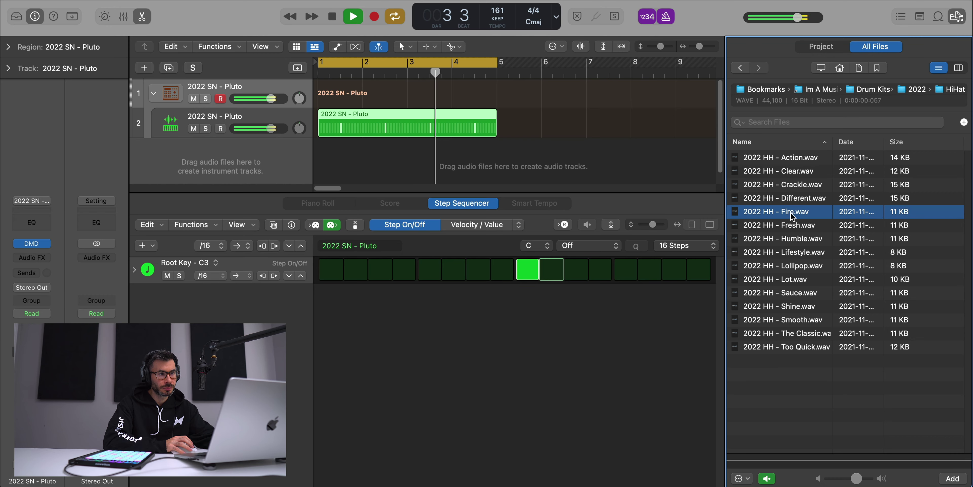
Add 2022 HH - Action.wav from the HiHat folder to the drum kit as a new pad, and close the kit window.
key("space")
left_click(799, 159)
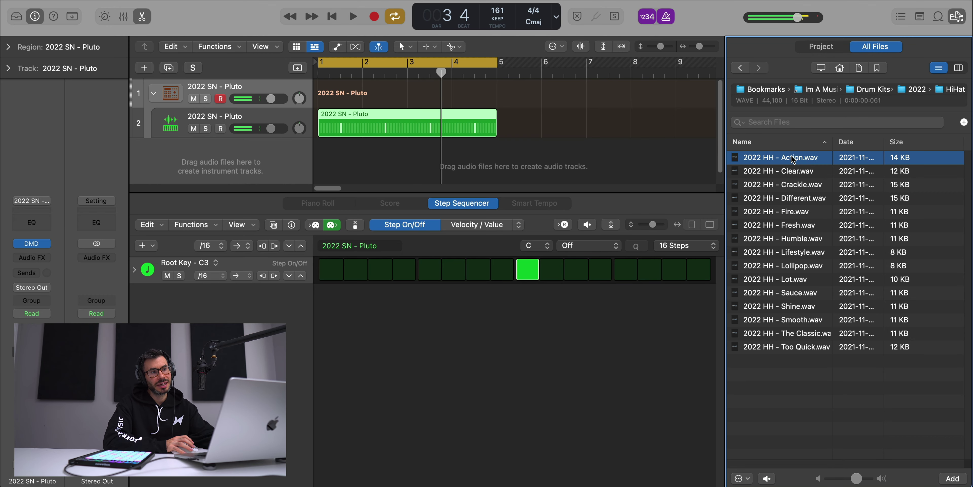
left_click_drag(792, 158, 214, 110)
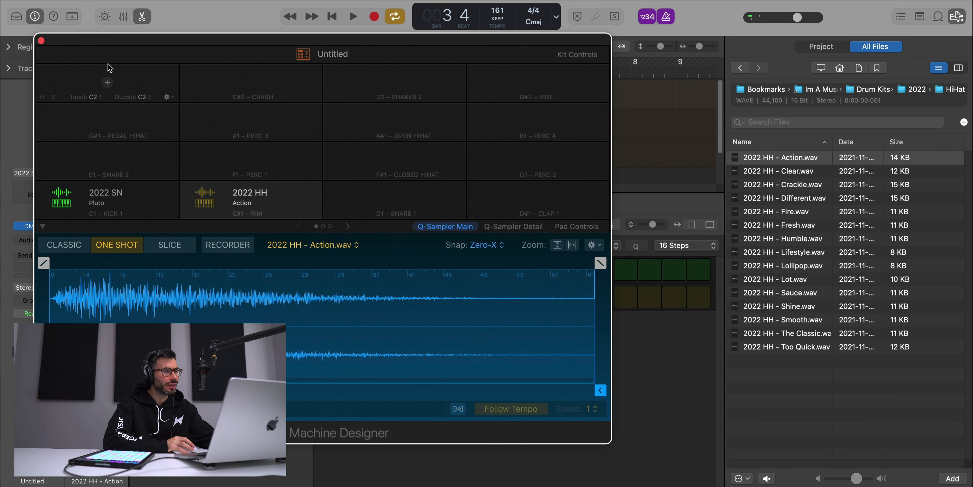
left_click(41, 41)
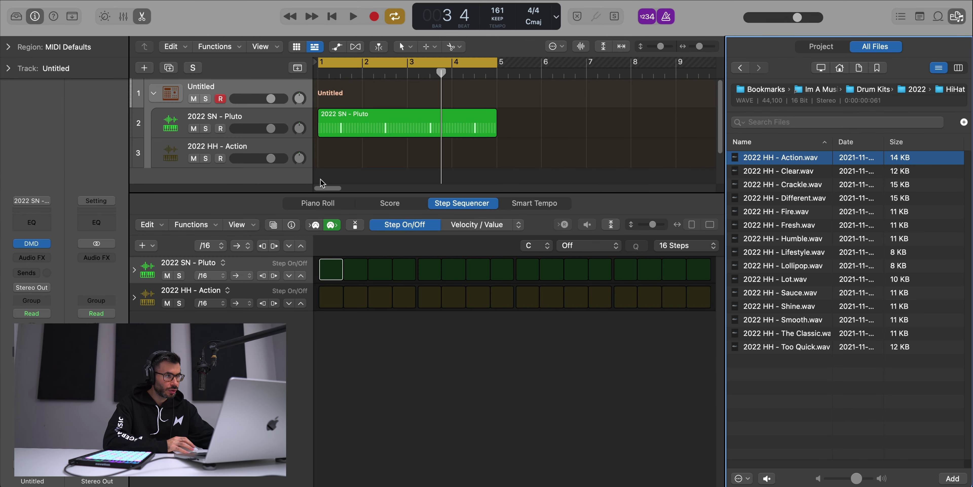
Create a pattern region on the 2022 HH - Action track, fill all 16 steps and set the row's step rate to /8.
right_click(332, 160)
left_click(351, 174)
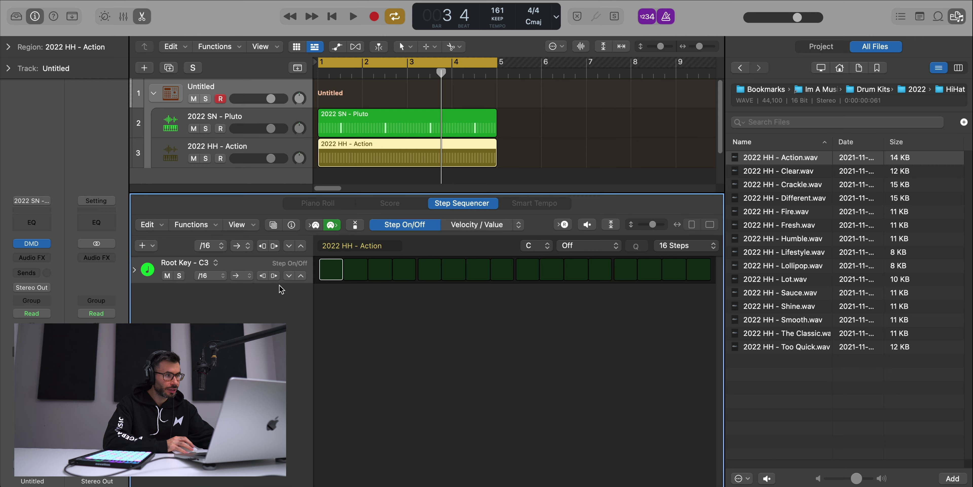
left_click(301, 276)
left_click(216, 275)
left_click(209, 265)
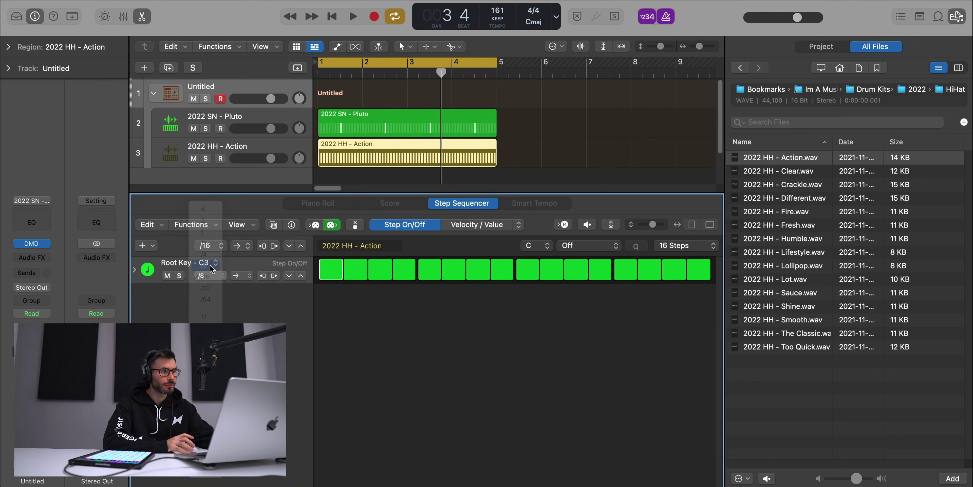
key("space")
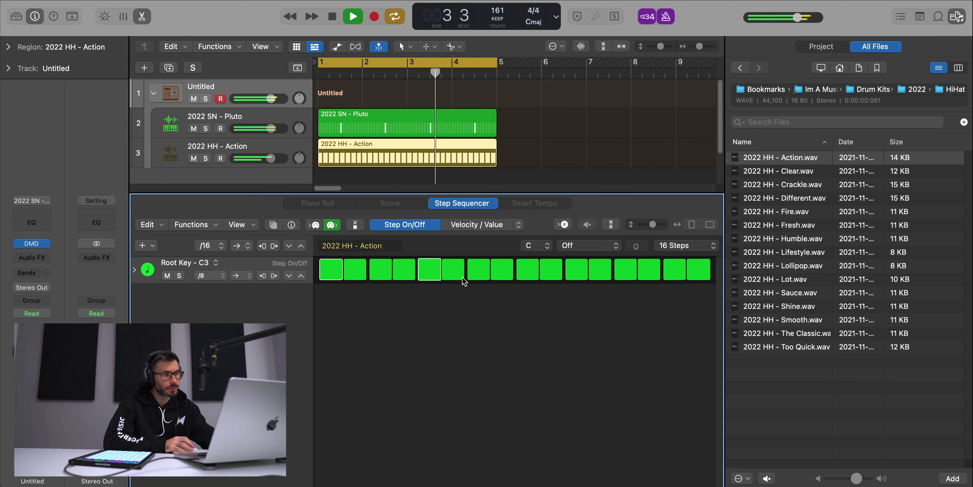
left_click(428, 267)
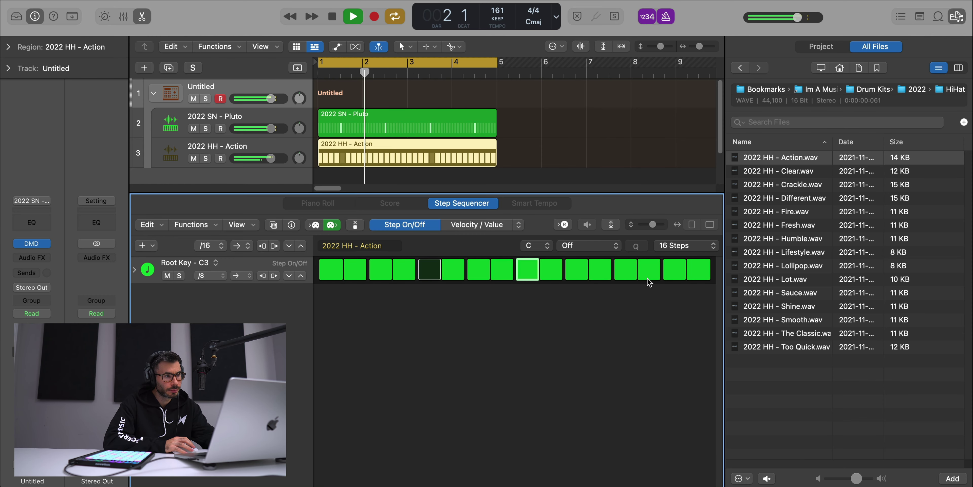
left_click(429, 271)
left_click(634, 271)
key("space")
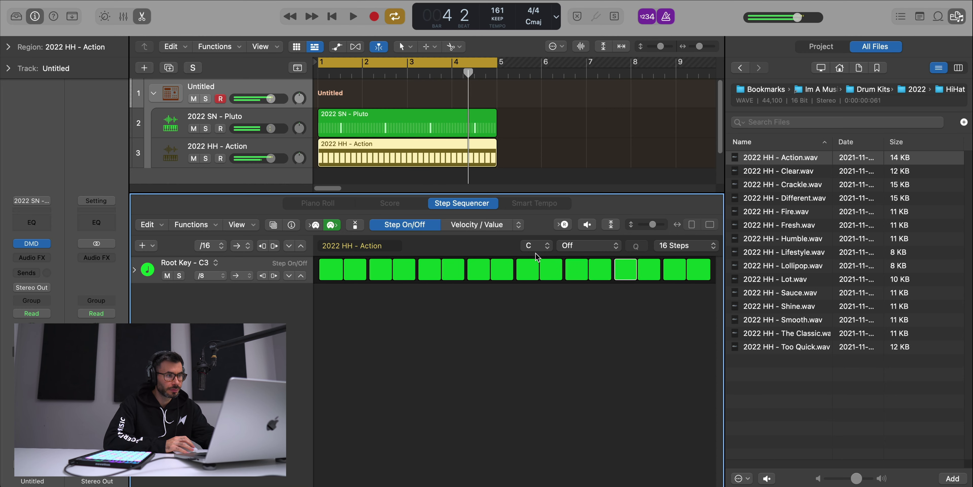
Edit the hi-hat pattern's note repeats, giving the first step 2 repeats and raising the ninth step's repeat count.
left_click(501, 225)
left_click(531, 301)
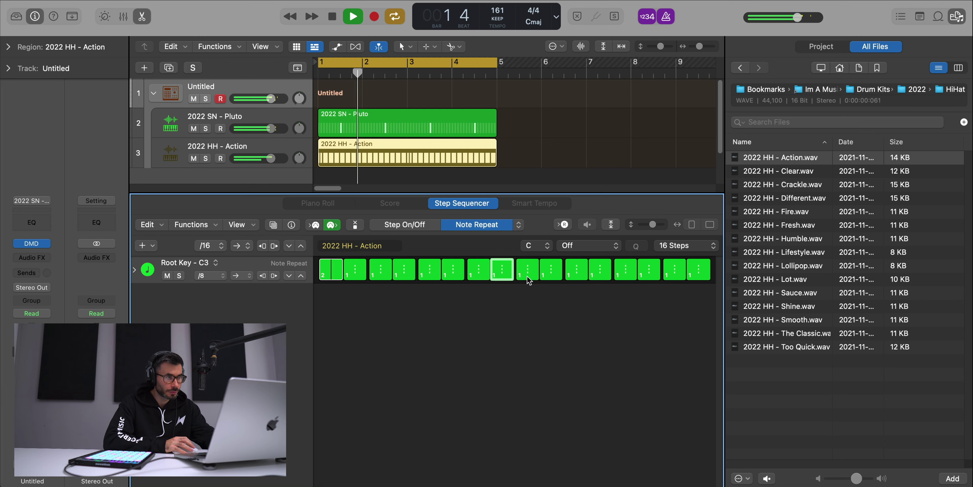
left_click_drag(527, 277, 518, 268)
Lower the hi-hat pattern's sixth step to note G2 and its fourteenth step to A2.
left_click(518, 224)
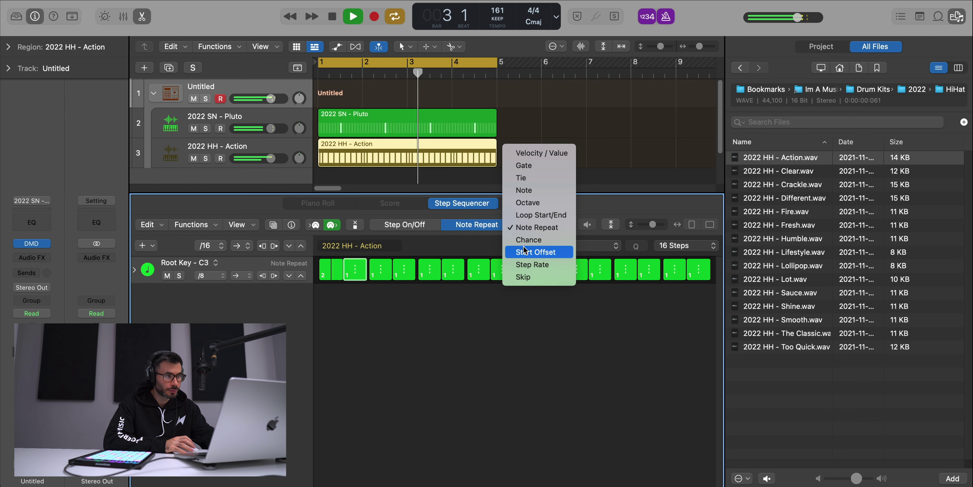
key("space")
left_click_drag(456, 269, 457, 279)
key("space")
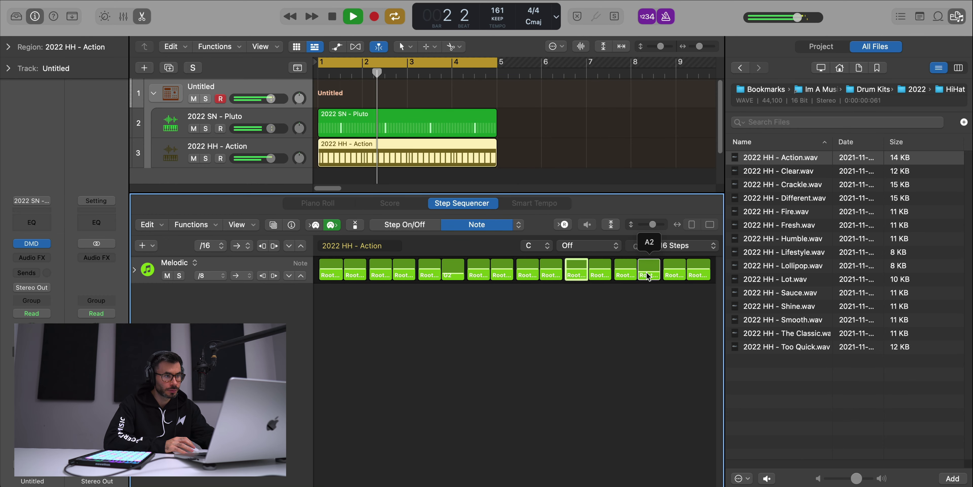
key("x")
key("x")
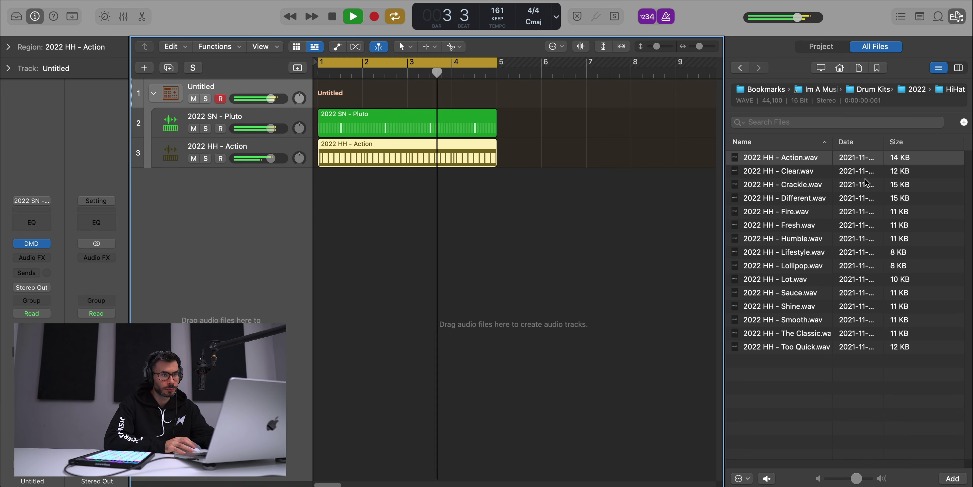
Add 2022 OH - Metallic.wav from the Open Hat folder to the drum kit as a new pad, and close the kit window.
left_click(913, 89)
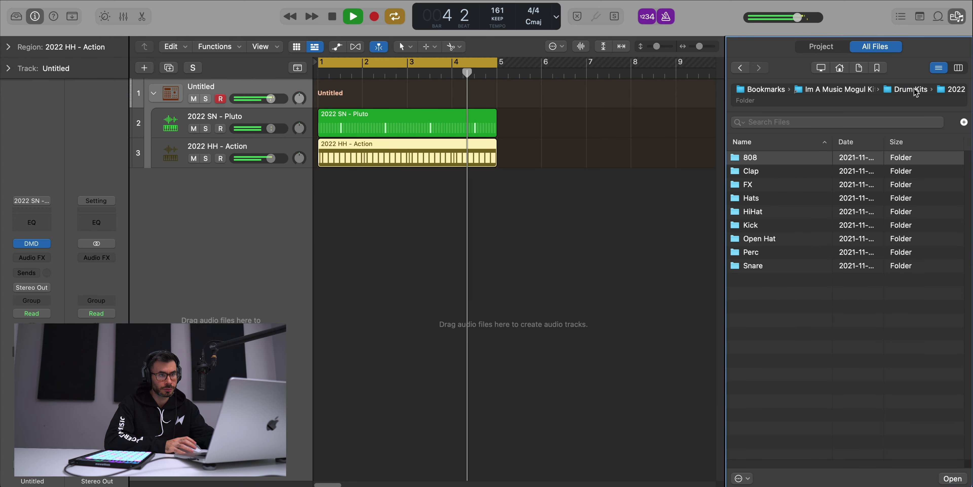
double_click(757, 238)
left_click(783, 264)
left_click_drag(785, 253, 235, 107)
left_click(235, 108)
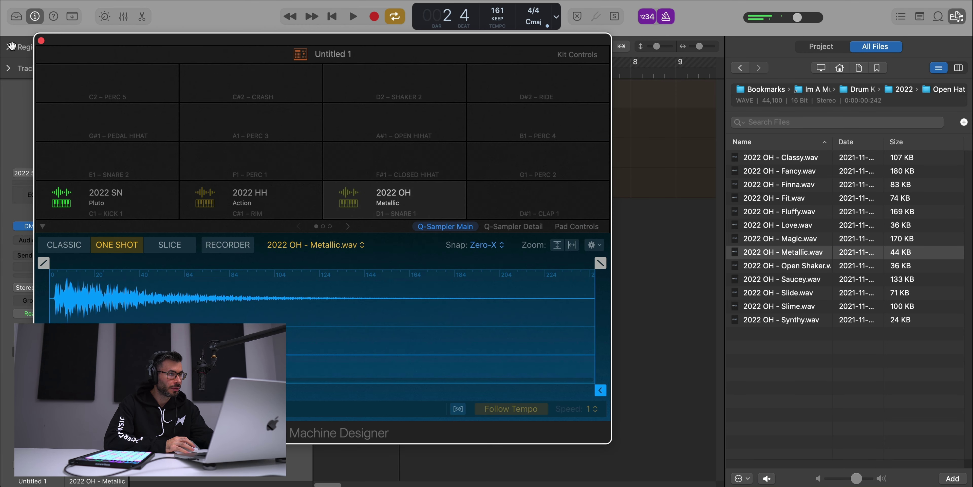
left_click(41, 41)
Create a pattern region on the 2022 OH - Metallic track with only the thirteenth step on.
right_click(337, 175)
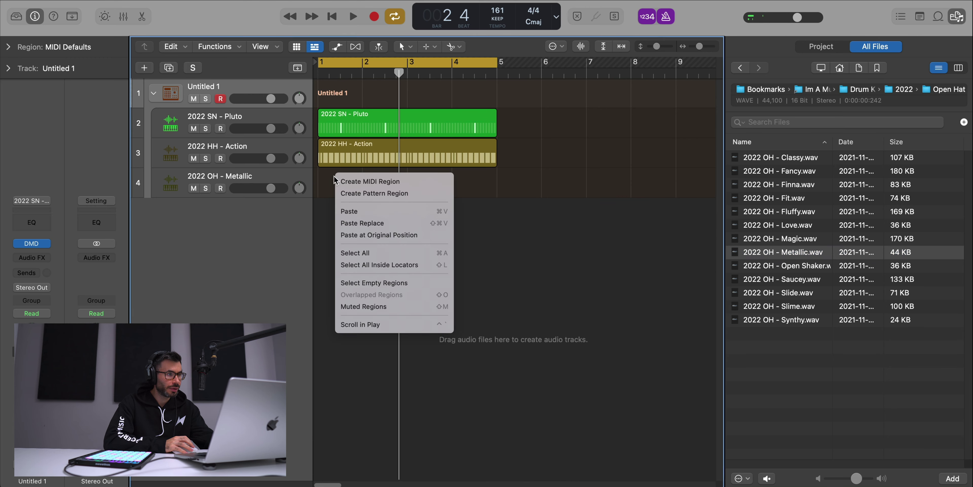
left_click(350, 193)
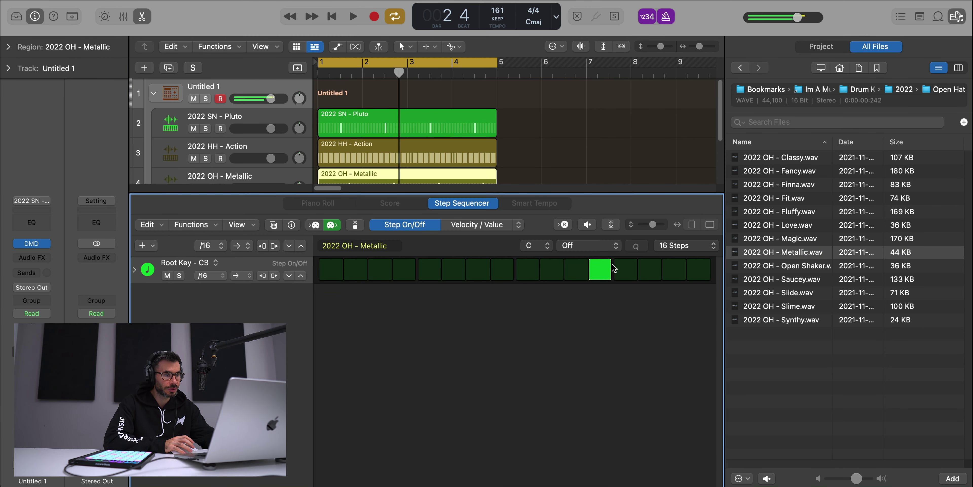
key("space")
left_click_drag(584, 273, 602, 276)
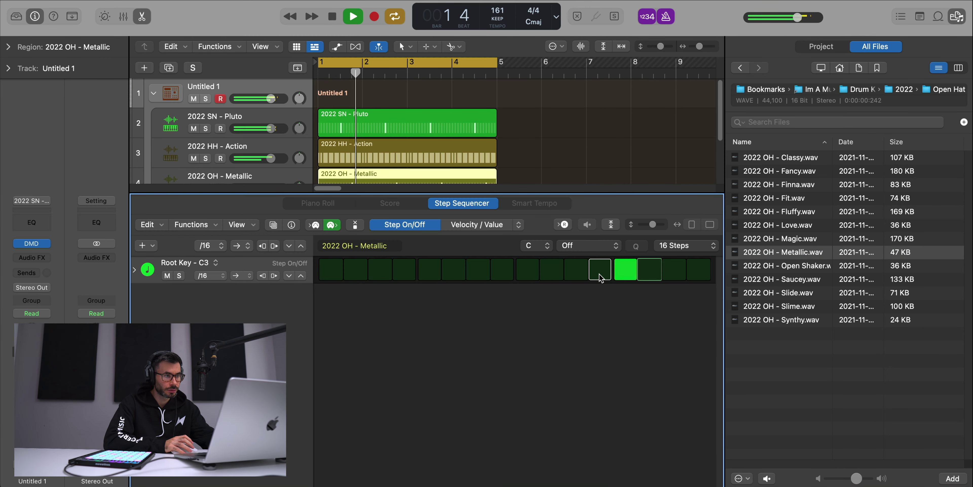
Audition 2022 OH - Slime.wav and add it to the drum kit as a new pad.
left_click(800, 308)
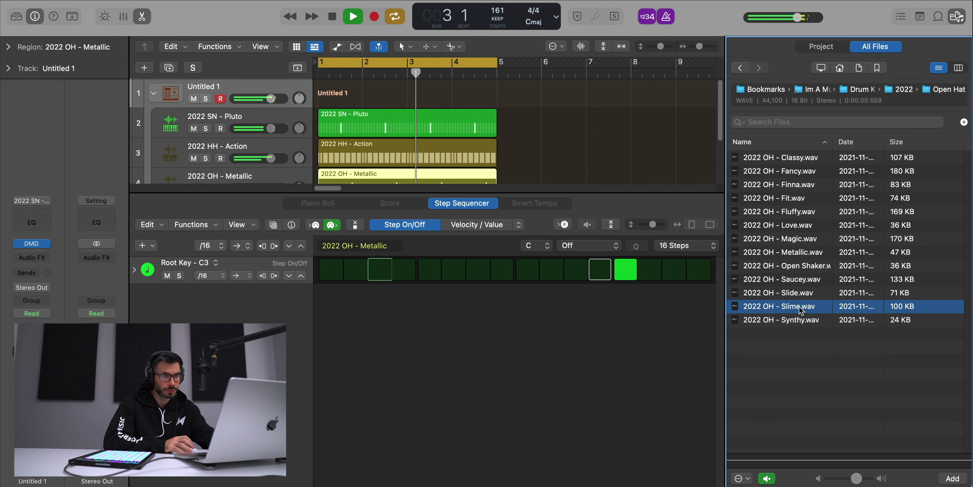
left_click_drag(791, 312, 240, 108)
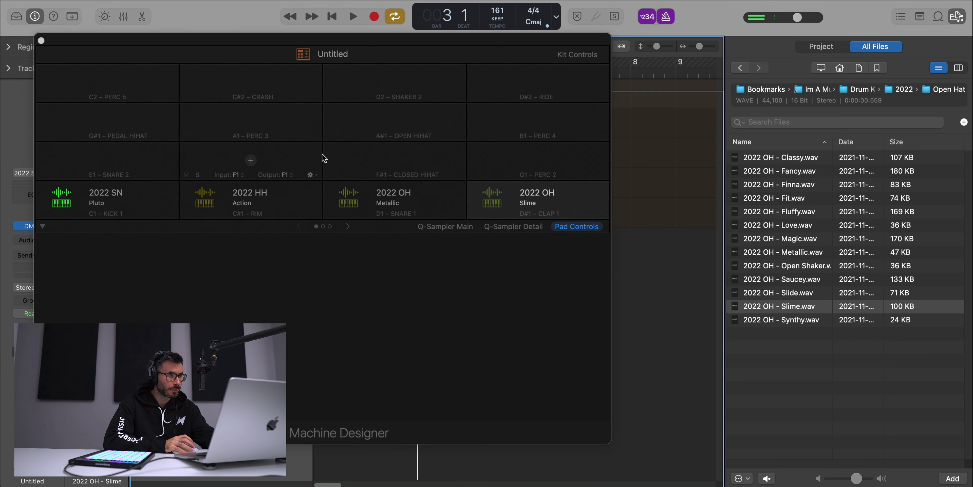
left_click(39, 37)
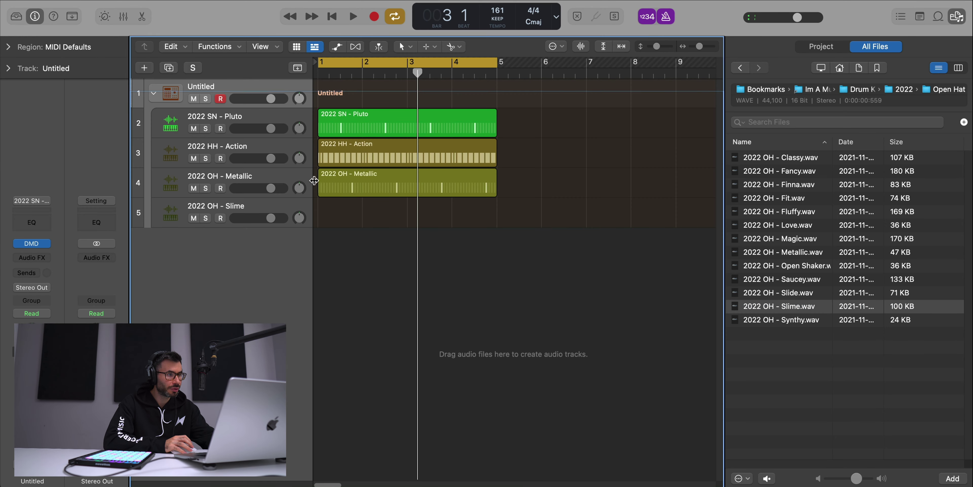
Create a pattern region on the 2022 OH - Slime track with the fifth step on, and lower the track's volume.
right_click(330, 209)
left_click(346, 225)
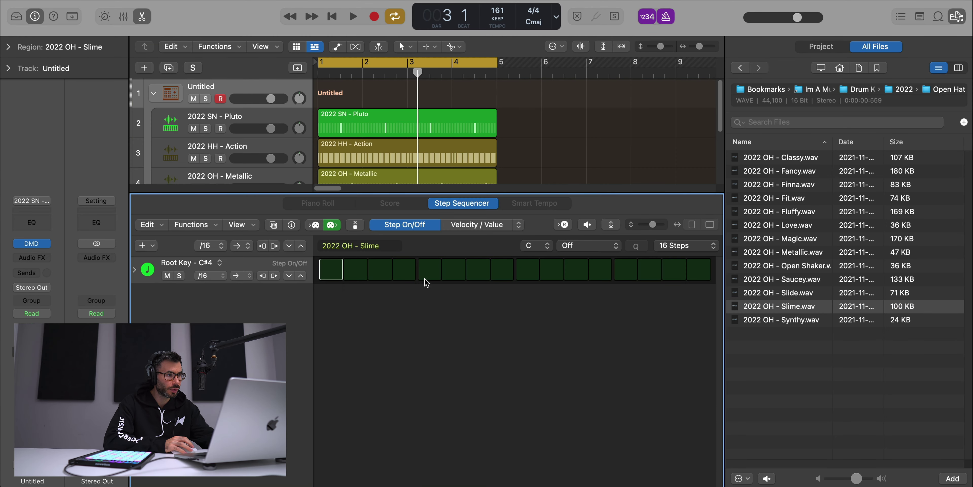
left_click(429, 269)
key("space")
key("e")
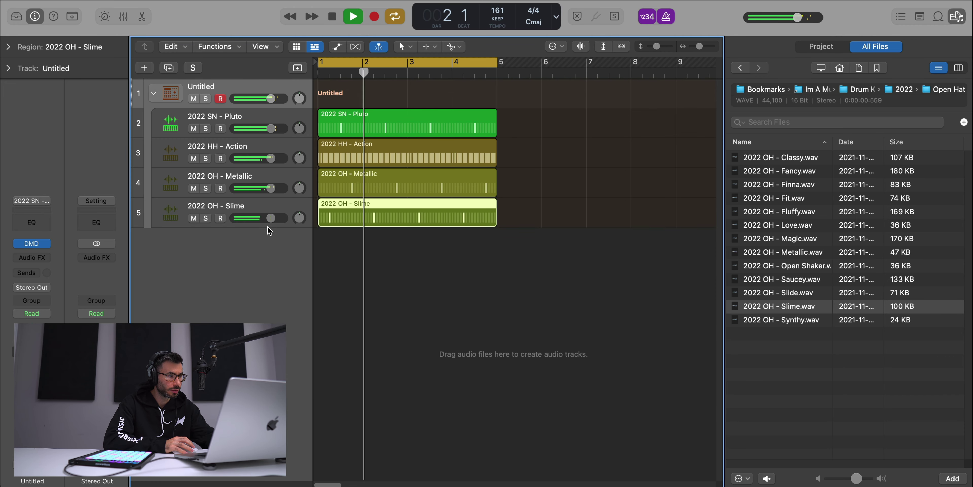
left_click_drag(270, 218, 255, 219)
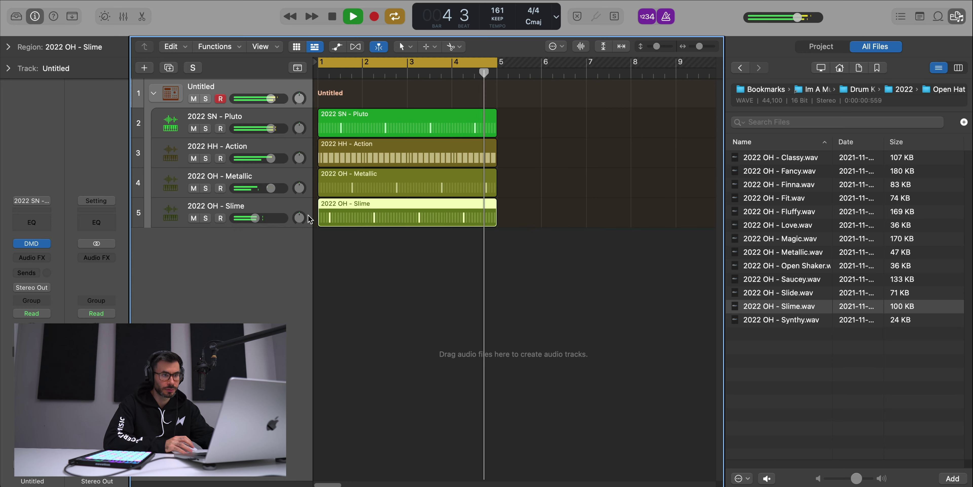
left_click(910, 89)
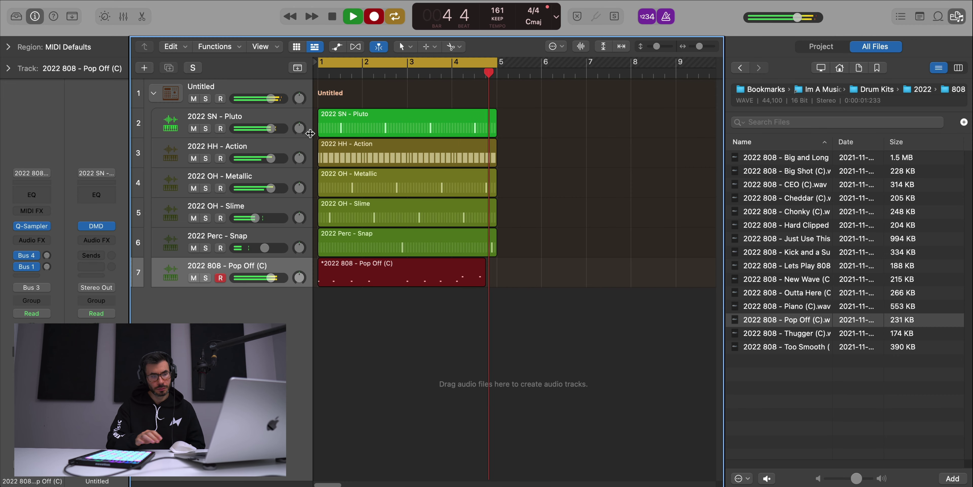
Stop the 808 - Pop Off recording and quantize all of its notes to 1/16 notes.
key("space")
double_click(402, 266)
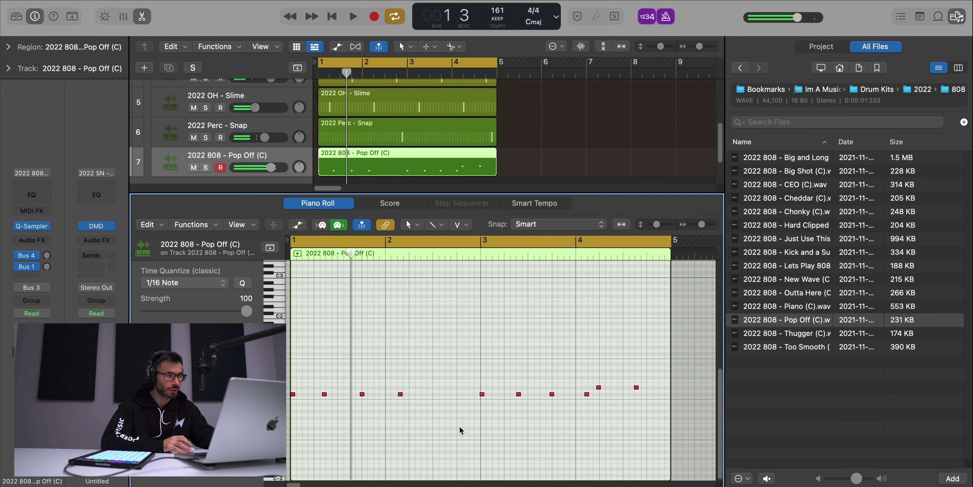
key("space")
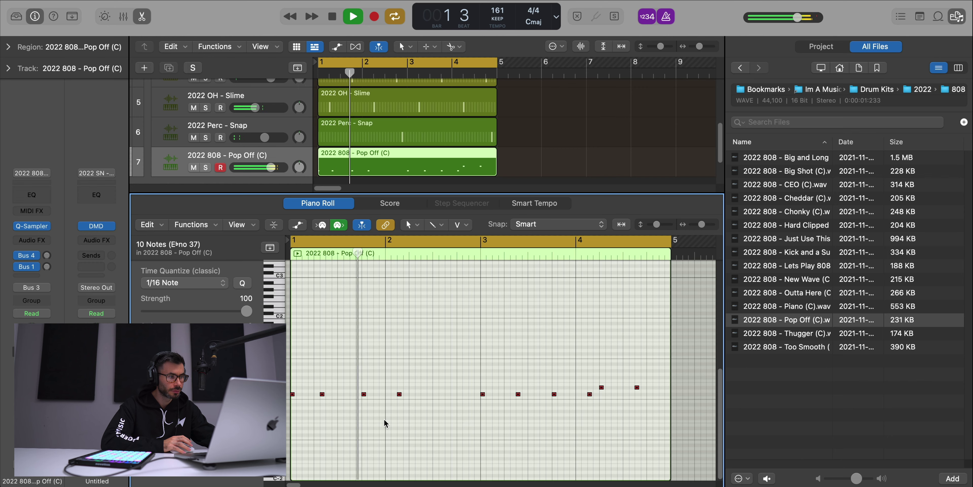
Move the second 808 note slightly later in the first bar and play the pattern back.
key("space")
left_click(322, 394)
left_click_drag(322, 394, 327, 395)
key("space")
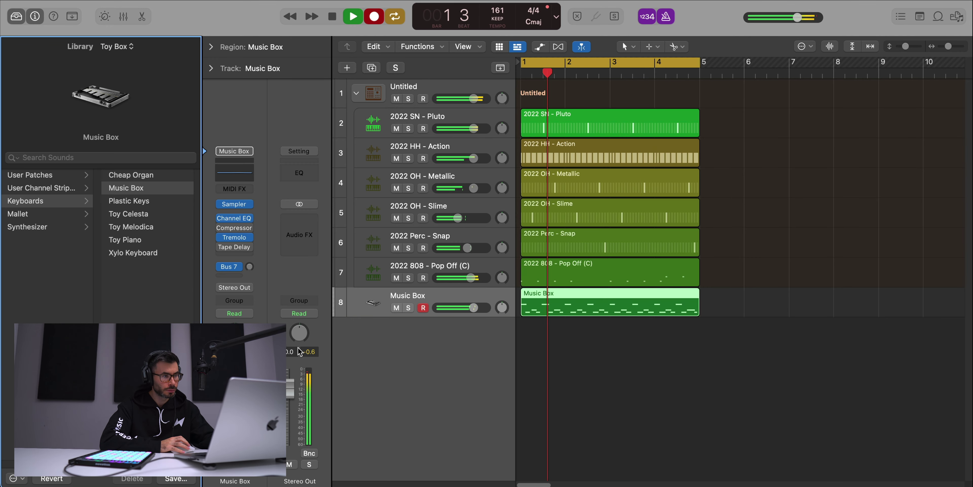
Stop recording the Music Box melody and transpose all of its notes up one octave.
key("space")
double_click(590, 305)
key("super+a")
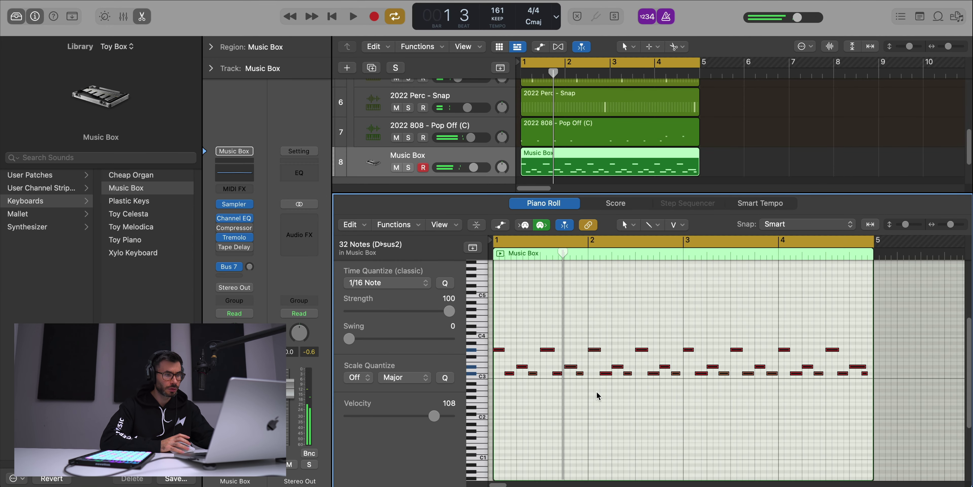
key("alt+shift+Up")
key("space")
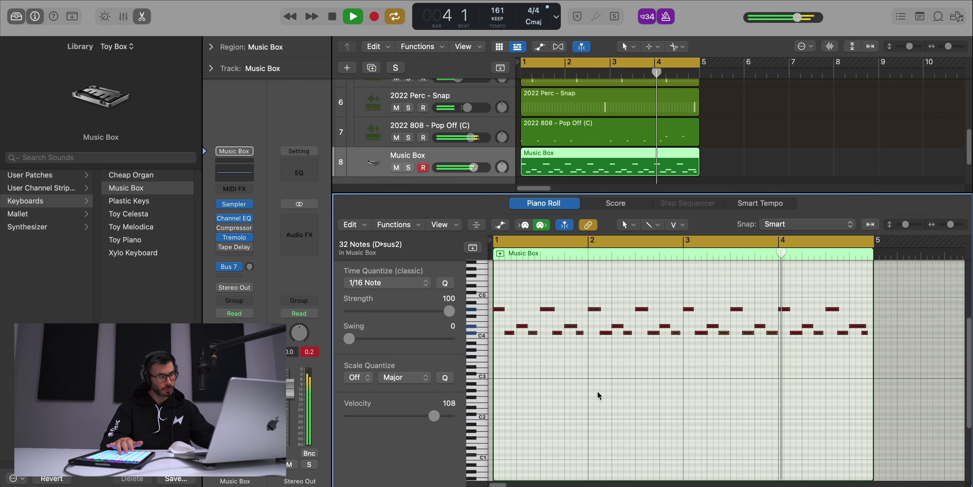
Record additional low notes into the Music Box region and load the Gritty Bells patch from the Rhythmic category.
key("r")
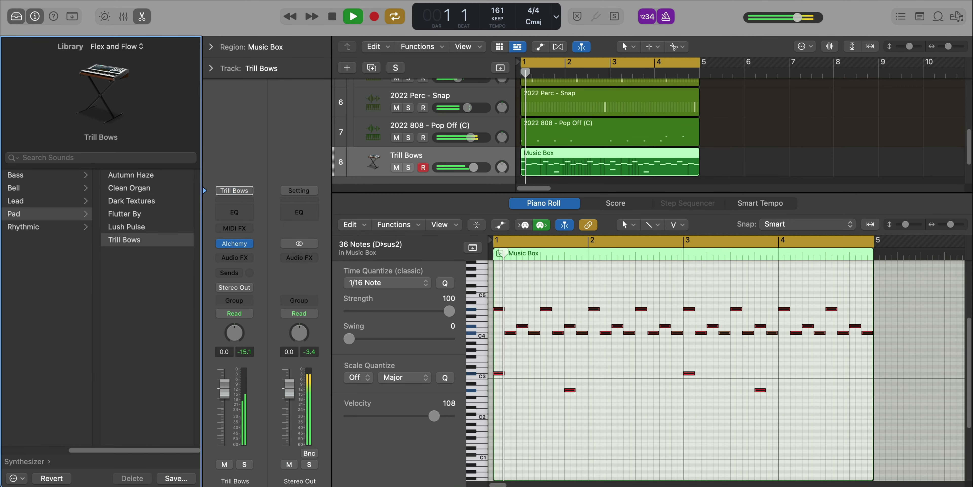
left_click(38, 226)
left_click(146, 213)
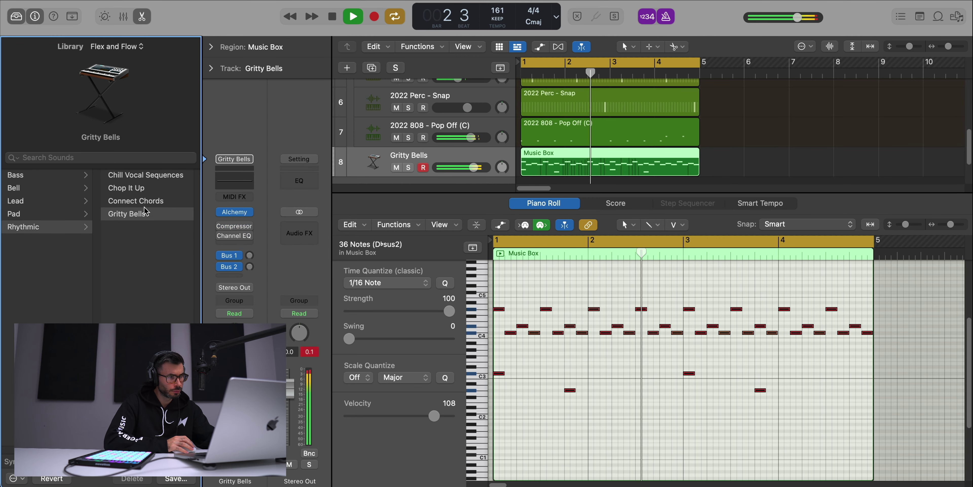
Insert the HalfTime effect after the Channel EQ on the Gritty Bells track.
left_click(235, 244)
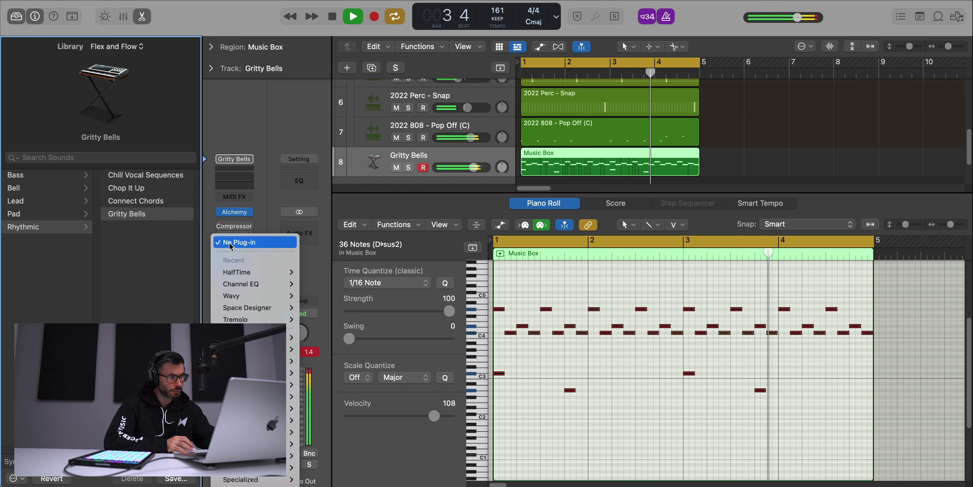
mouse_move(264, 272)
left_click(305, 272)
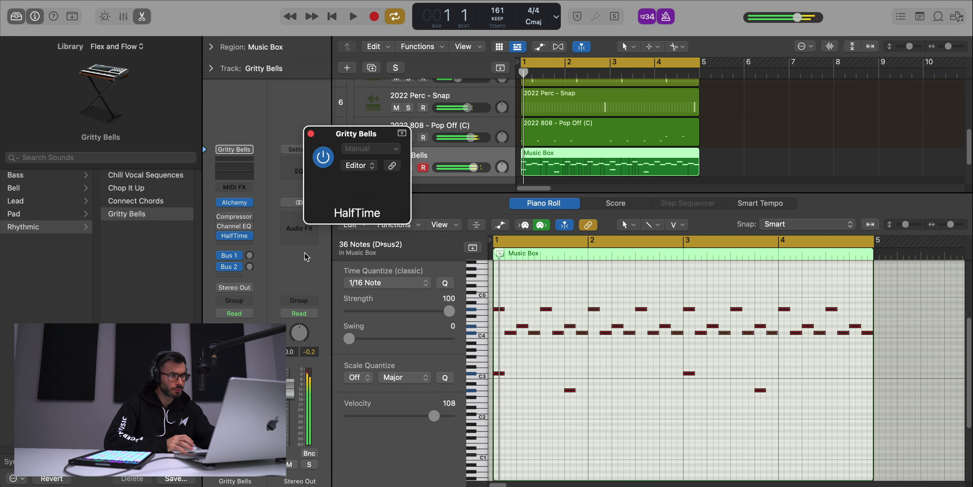
Switch the Alchemy synth on the Gritty Bells track to its Deep Chimes snapshot and close the plug-in windows.
left_click(235, 200)
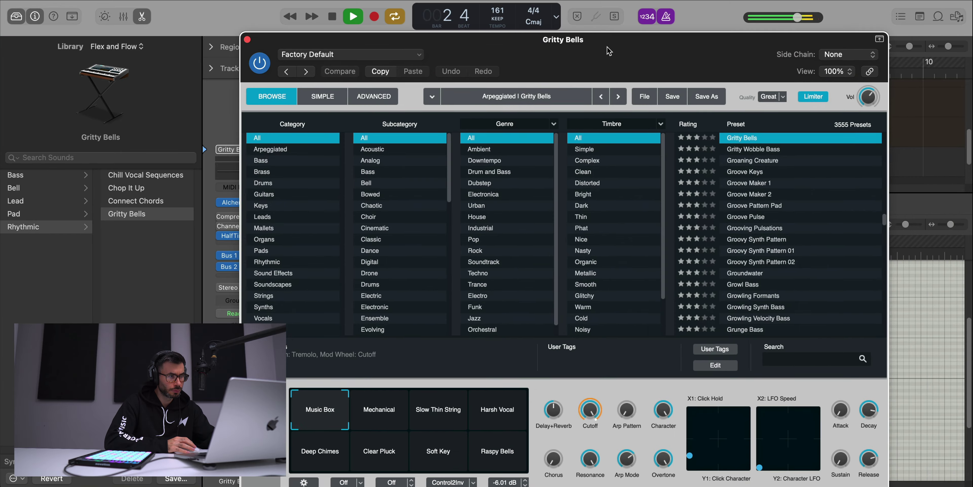
left_click_drag(607, 47, 587, 30)
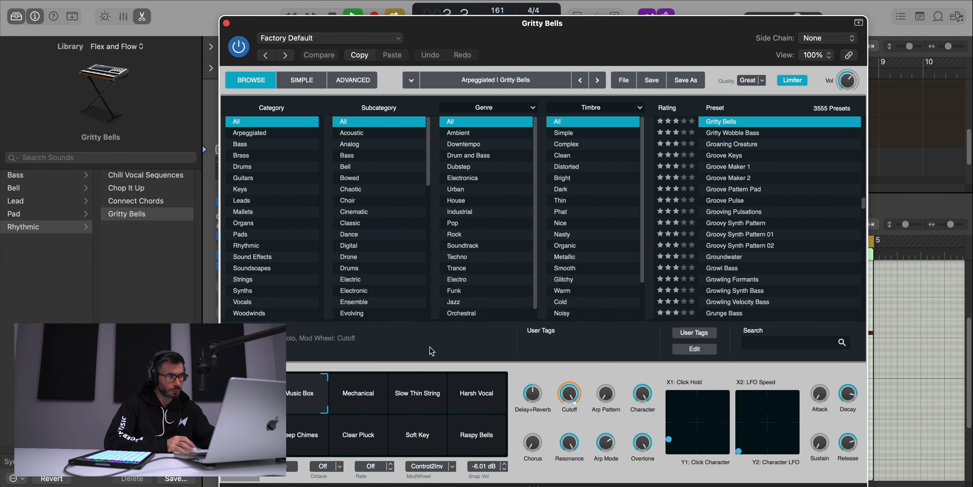
left_click(306, 438)
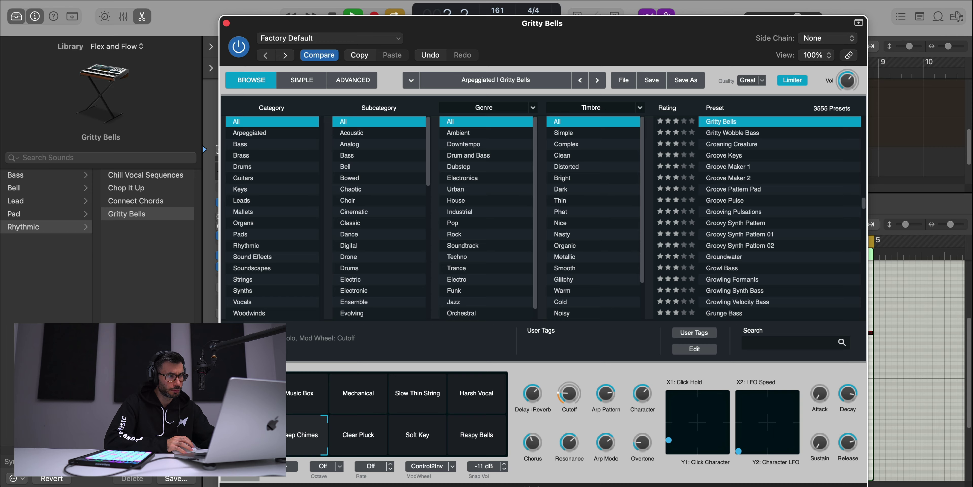
left_click(226, 24)
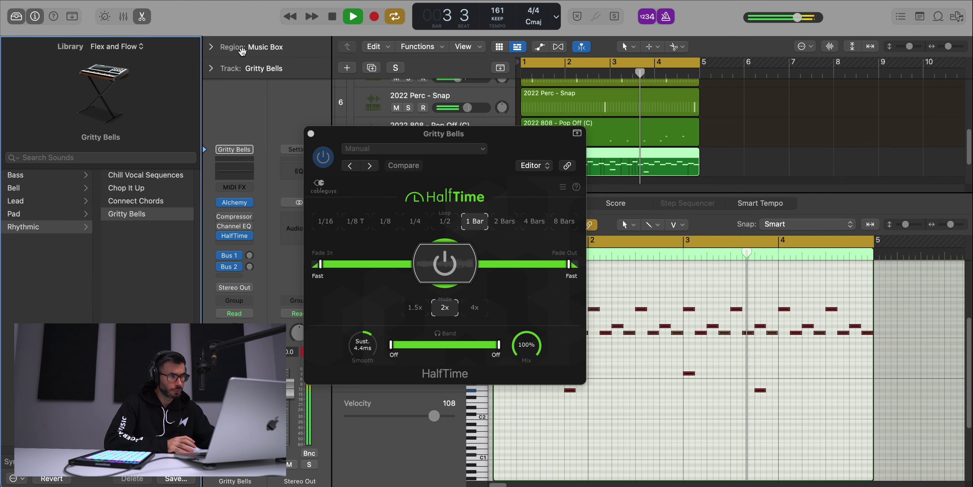
left_click(310, 133)
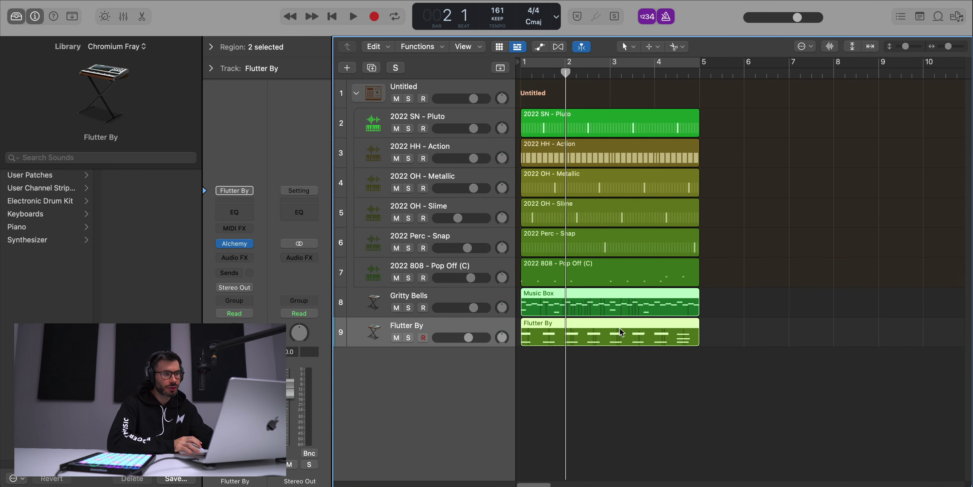
Try dividing the Music Box_bip region into one-beat slices, reversing all of them and playing them back with the beat.
left_click(532, 77)
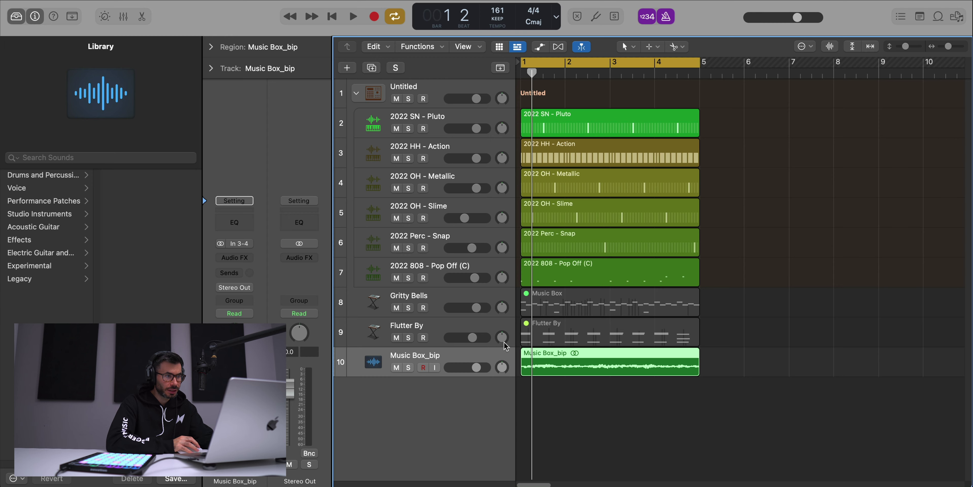
right_click(532, 361, "alt")
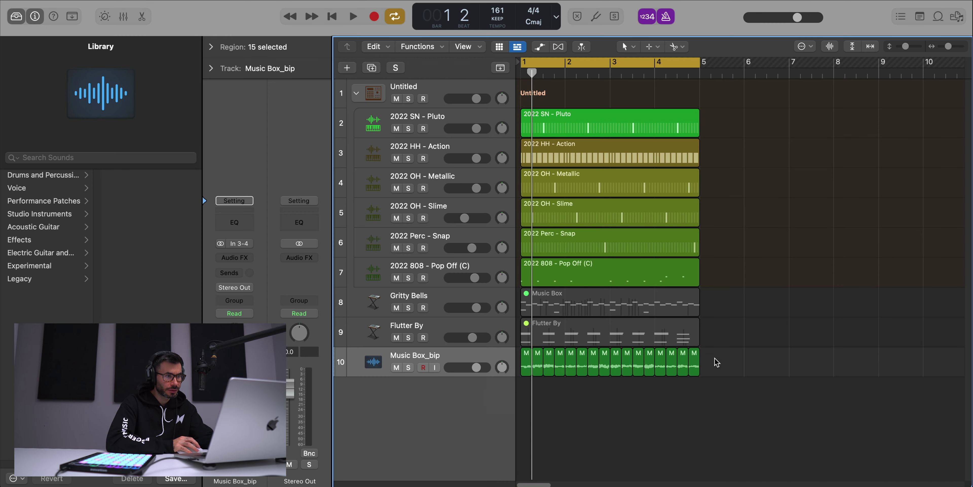
left_click_drag(713, 360, 504, 368)
left_click(210, 47)
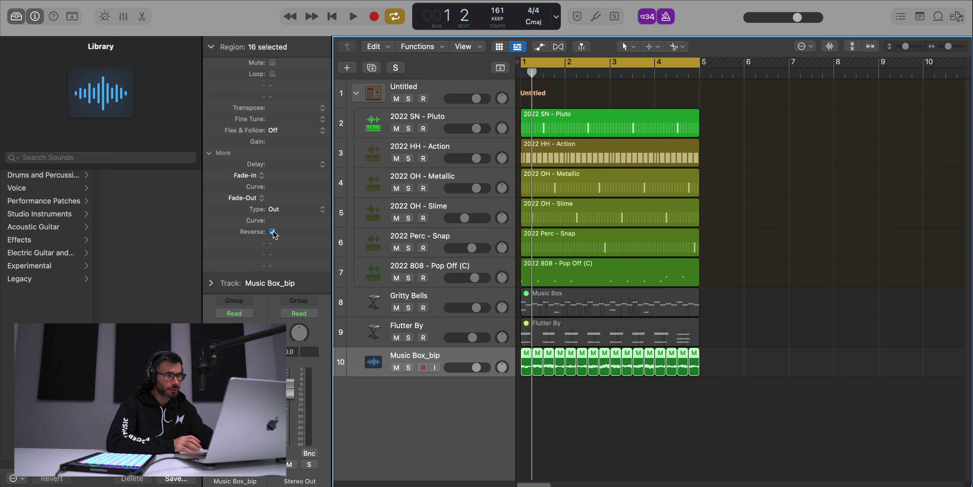
key("space")
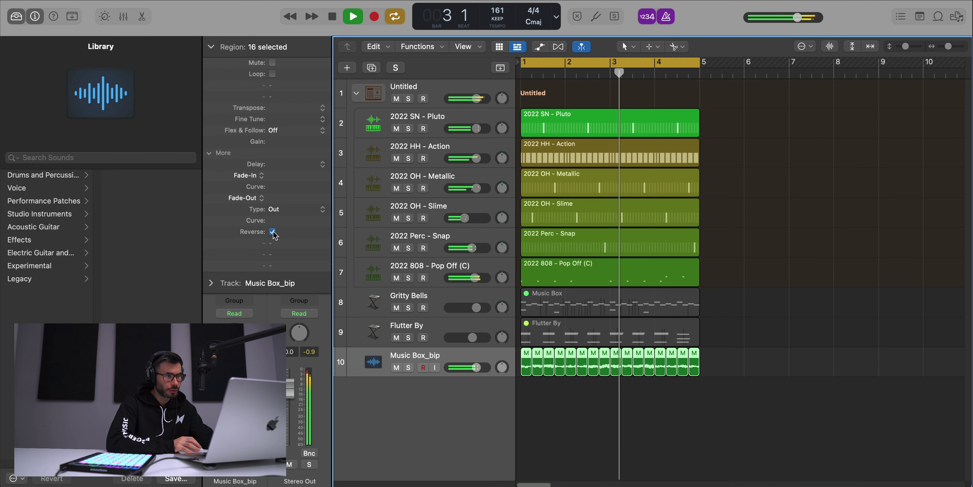
key("space")
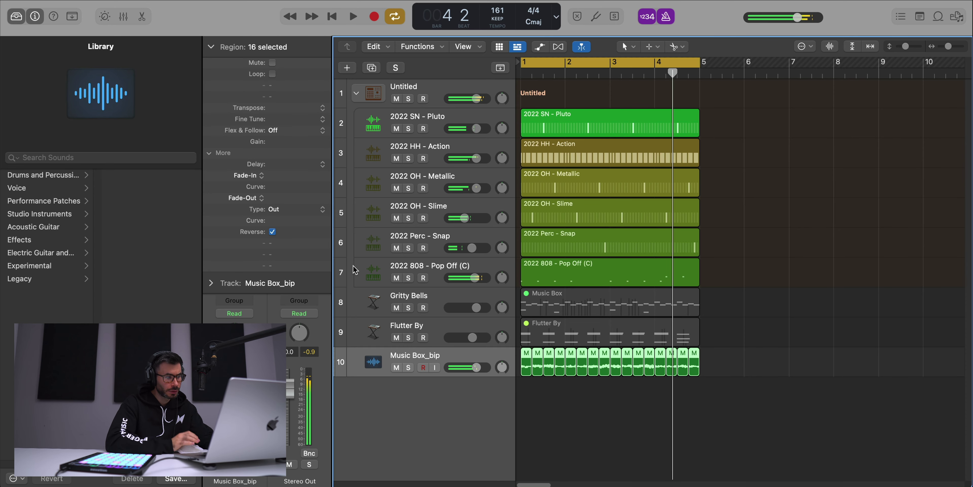
key("super+j")
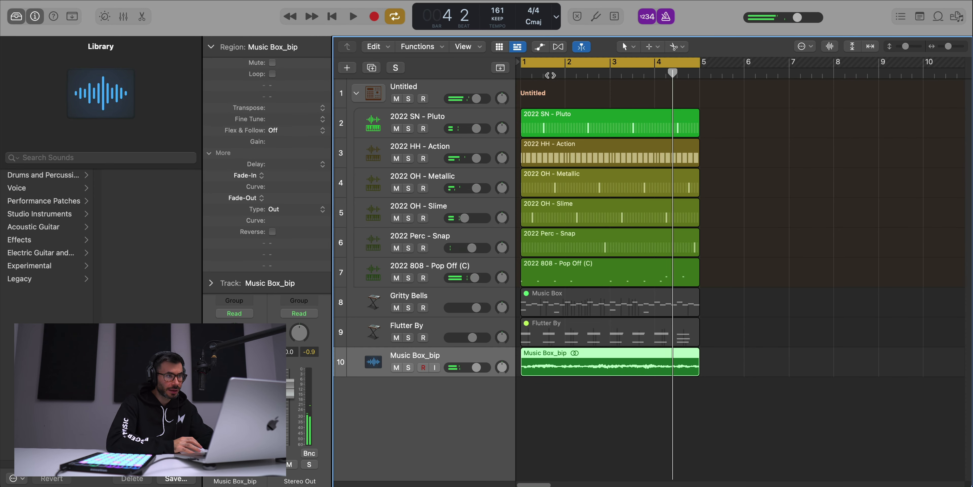
Divide the Music Box_bip region into half-bar slices, reverse all eight and play them back with the beat.
left_click(543, 76)
right_click(543, 363, "alt")
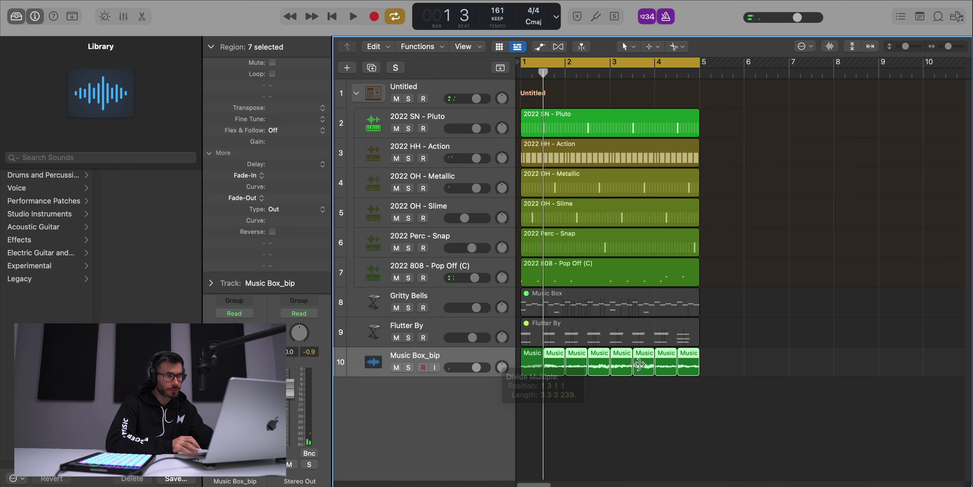
left_click(272, 231)
key("space")
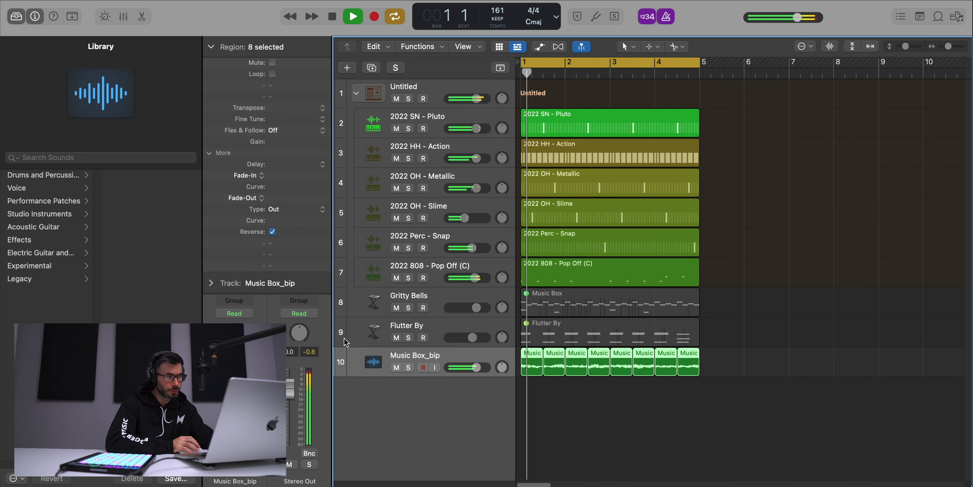
left_click(211, 47)
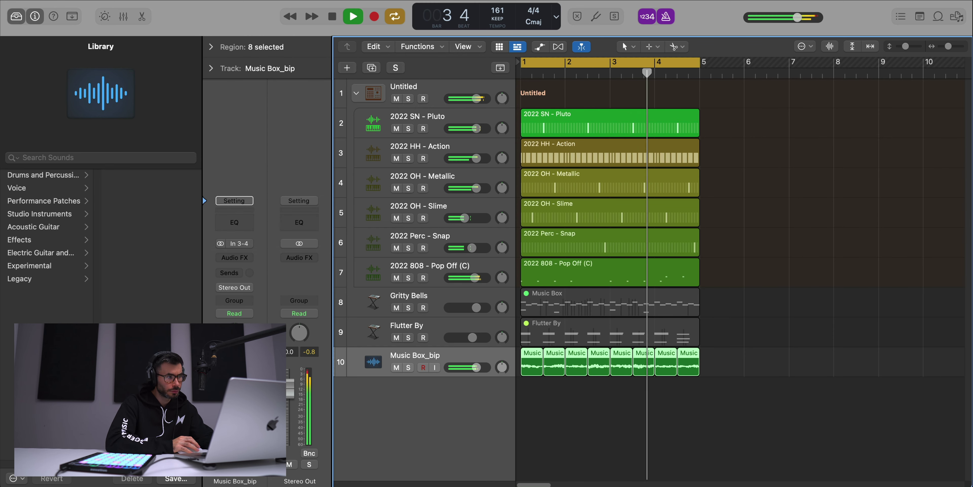
key("space")
Insert a Tremolo effect on the Music Box_bip track with 0% smoothing and 79% depth.
left_click(234, 257)
mouse_move(291, 451)
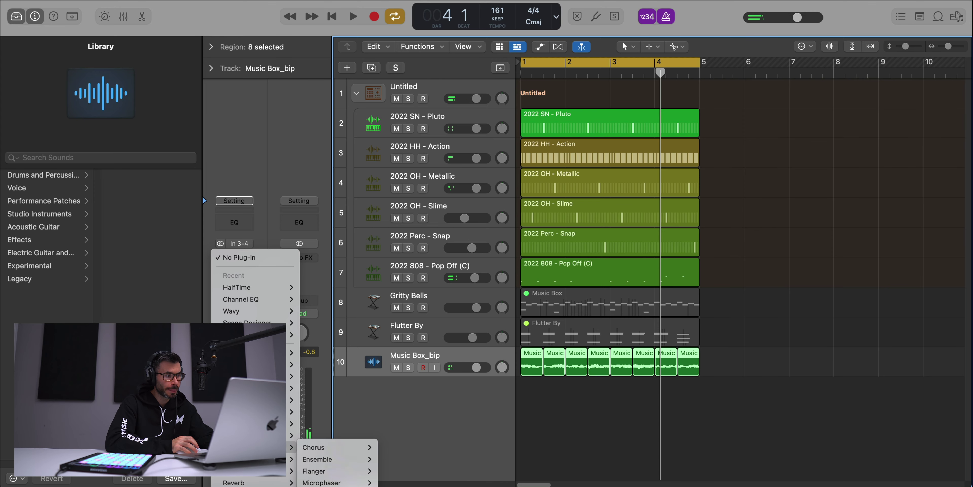
left_click(328, 486)
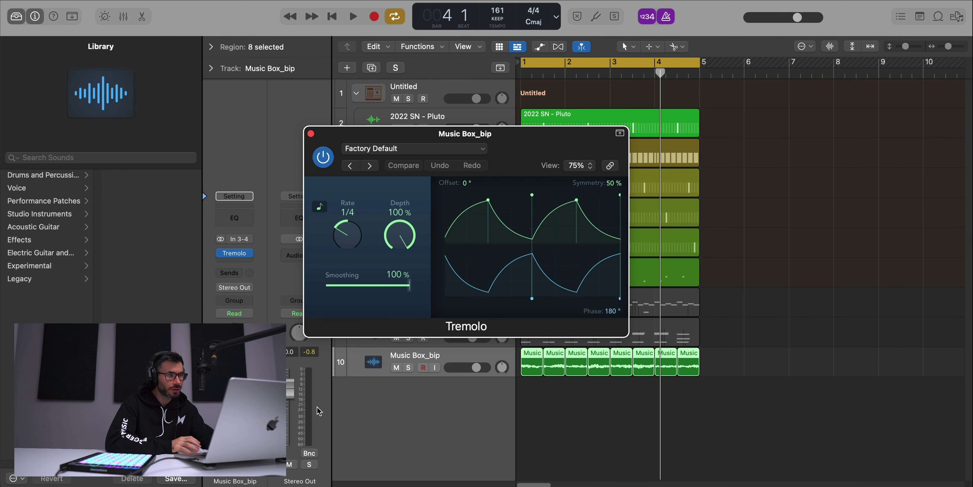
key("space")
left_click_drag(410, 285, 324, 287)
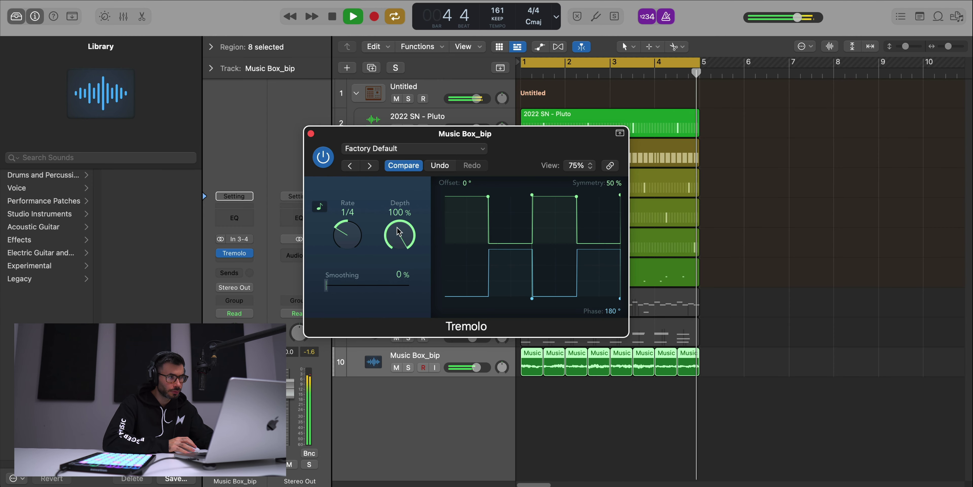
left_click_drag(399, 234, 404, 260)
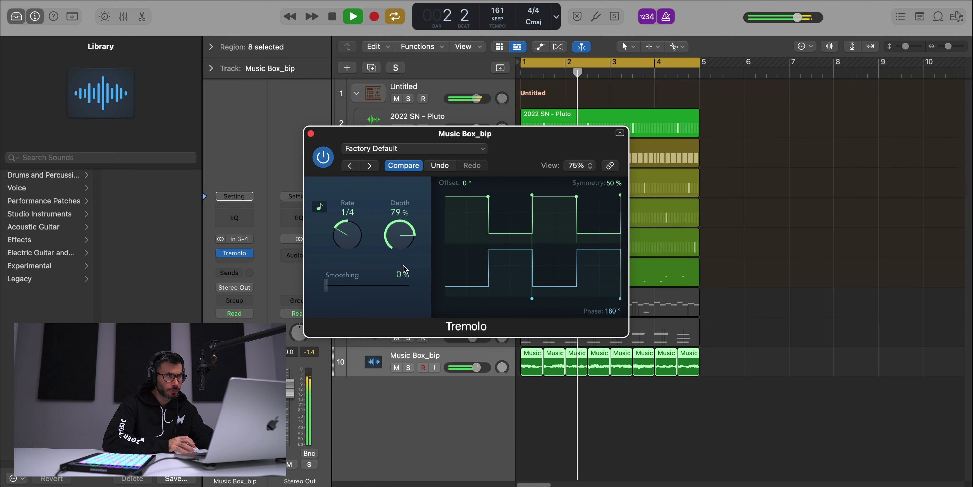
left_click(311, 133)
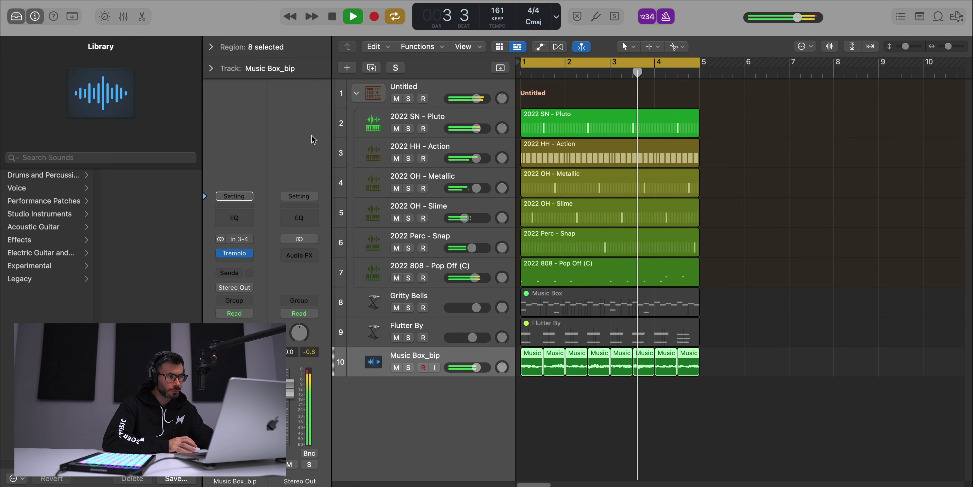
Audition PD Wild Out, load the PL Lif3 patch from IAMM Presets onto the new instrument track and start recording over the beat.
left_click(408, 367)
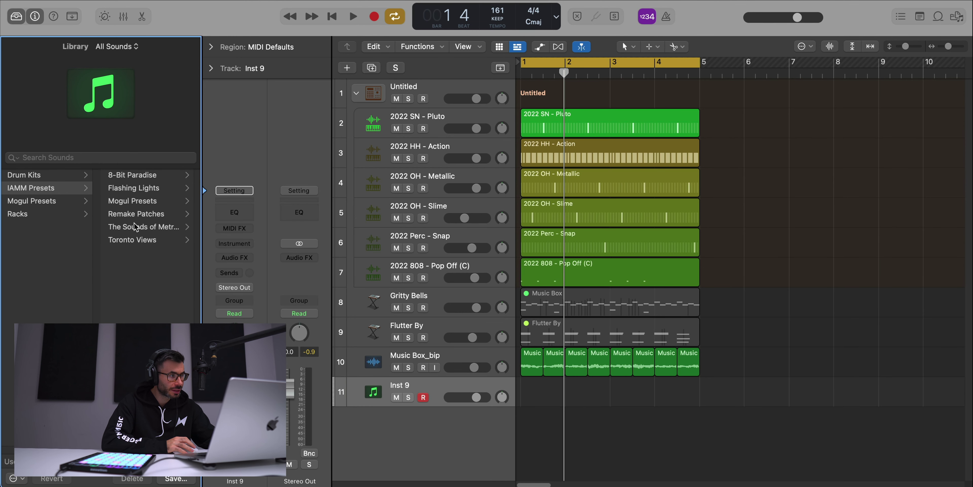
left_click(134, 226)
scroll(145, 307, "down", 10)
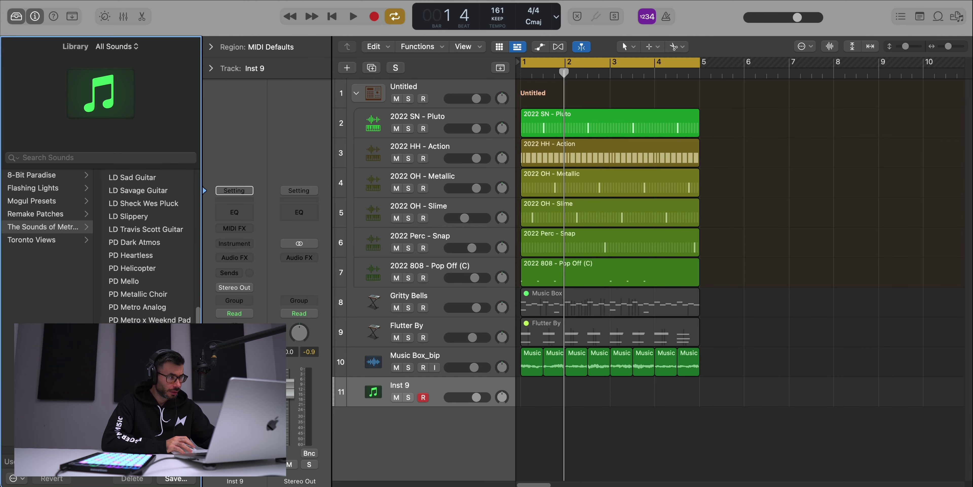
left_click(140, 385)
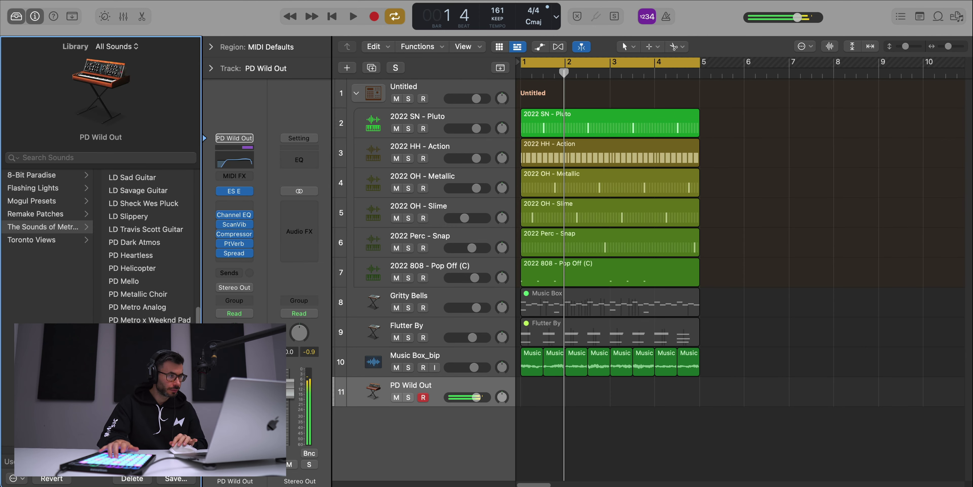
left_click(140, 397)
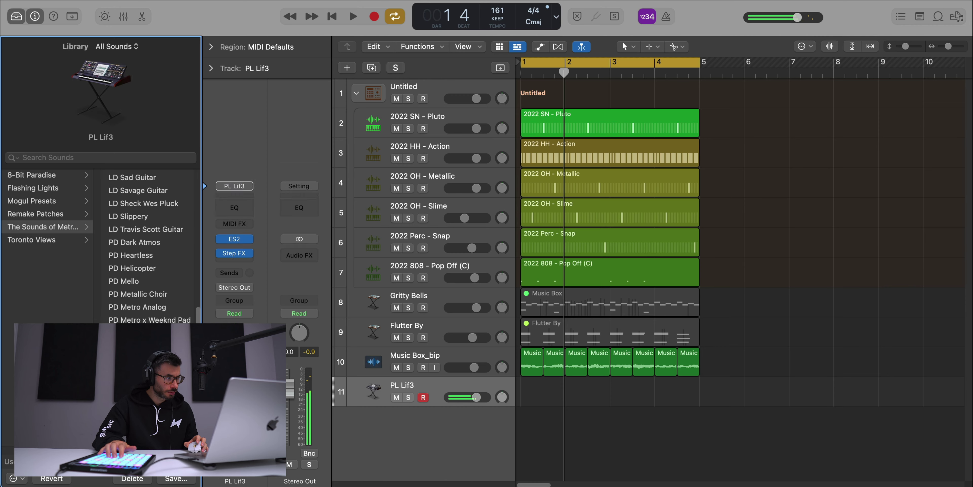
key("space")
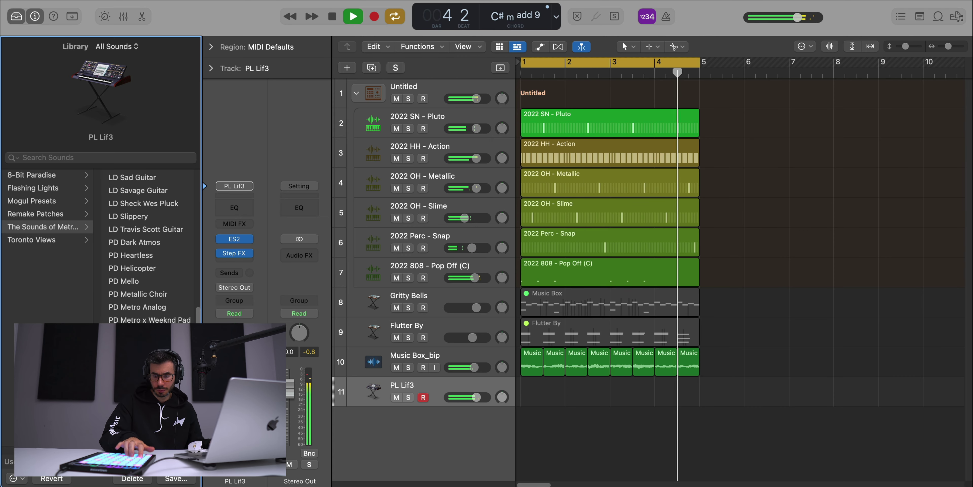
key("r")
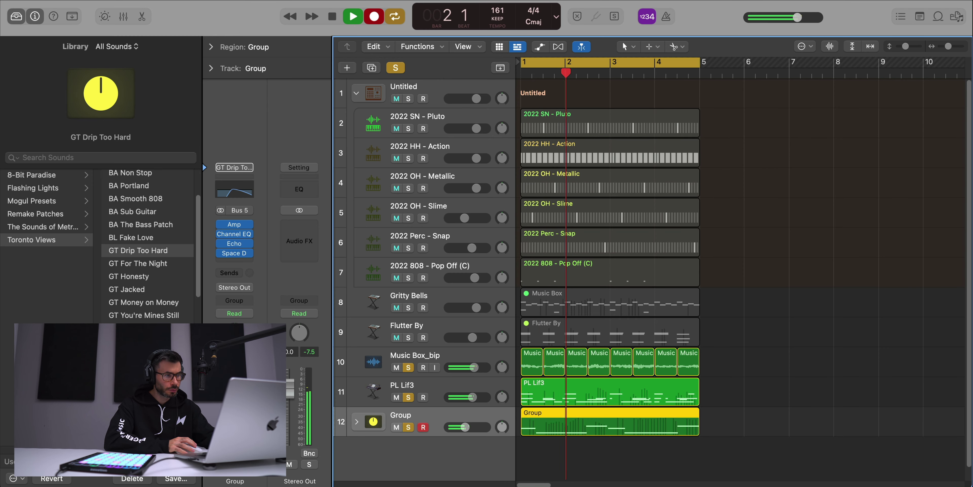
Stop recording the Group part, quantize all of its notes to 1/16 and play it back.
left_click(788, 437)
key("space")
double_click(633, 428)
key("super+a")
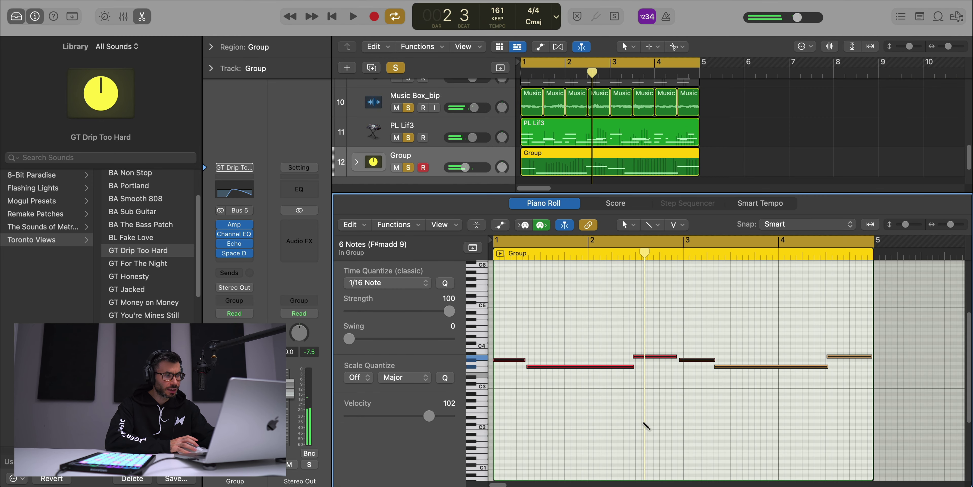
key("q")
key("space")
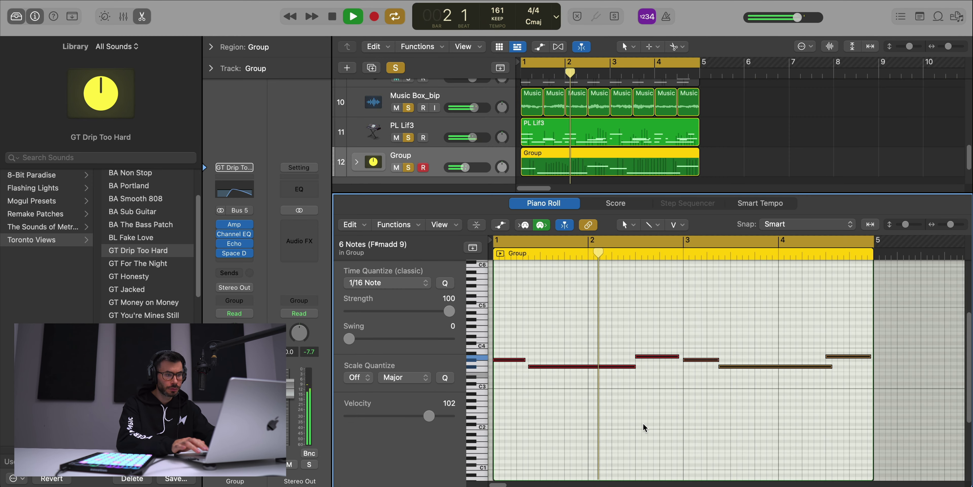
Close the note editor and take the PL Lif3 and Music Box_bip tracks out of solo to hear Group alone.
key("e")
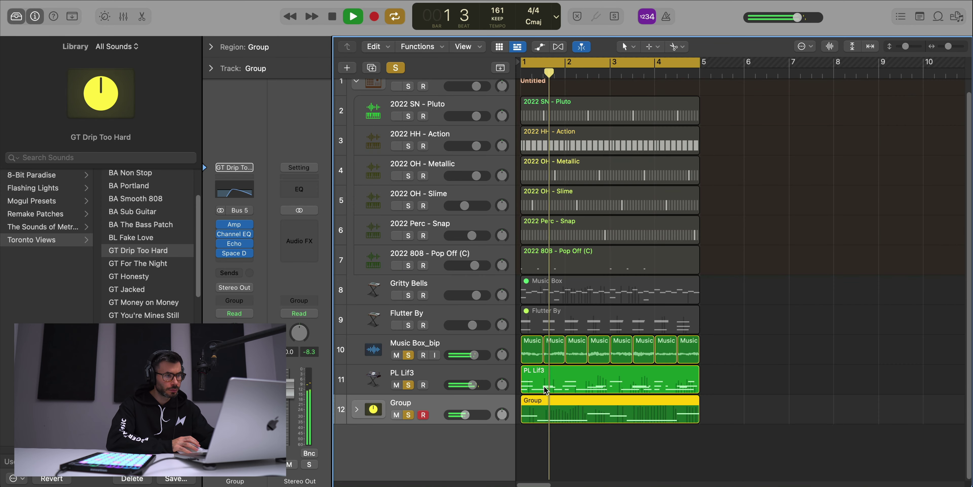
left_click(408, 384)
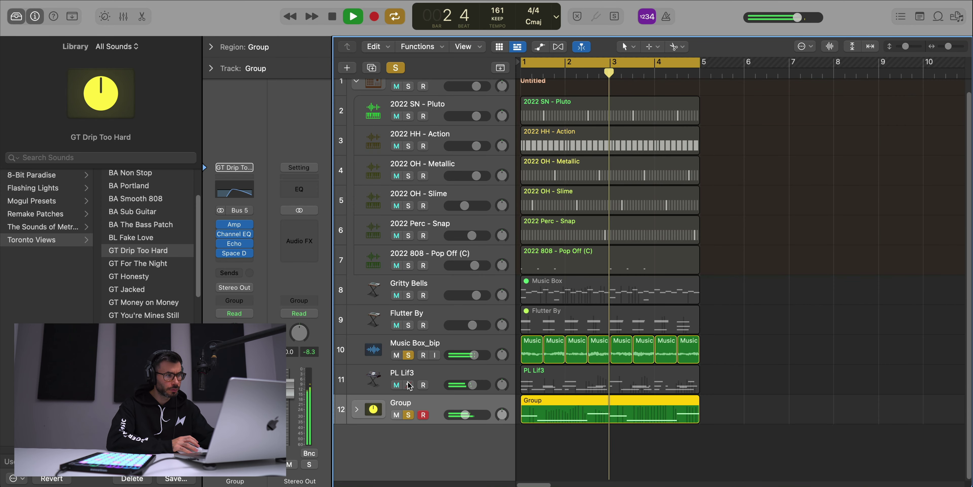
left_click(408, 355)
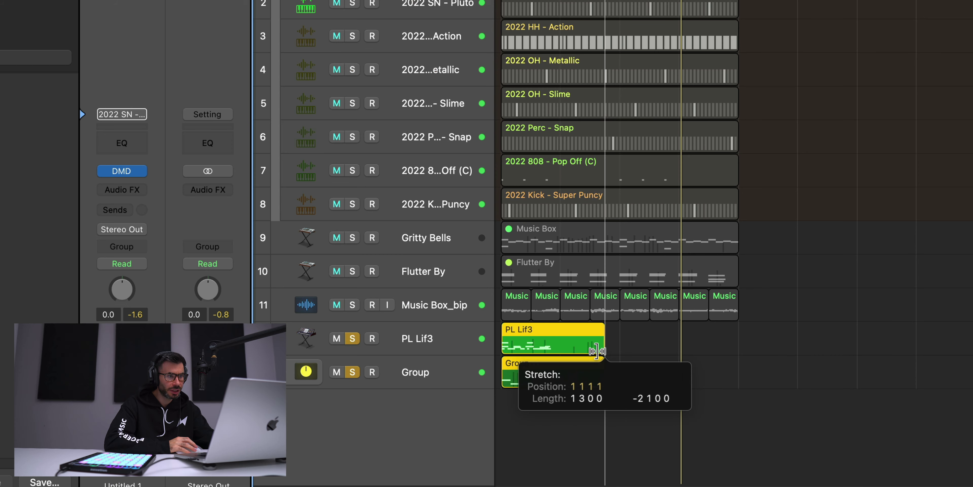
Time-compress the PL Lif3 and Group regions to two bars and repeat them once to fill the four-bar loop.
left_click_drag(600, 351, 612, 354)
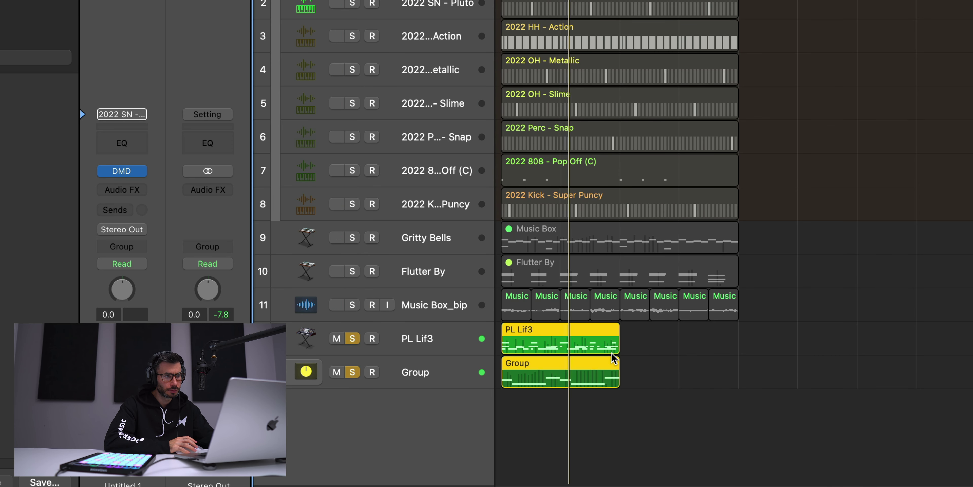
key("super+r")
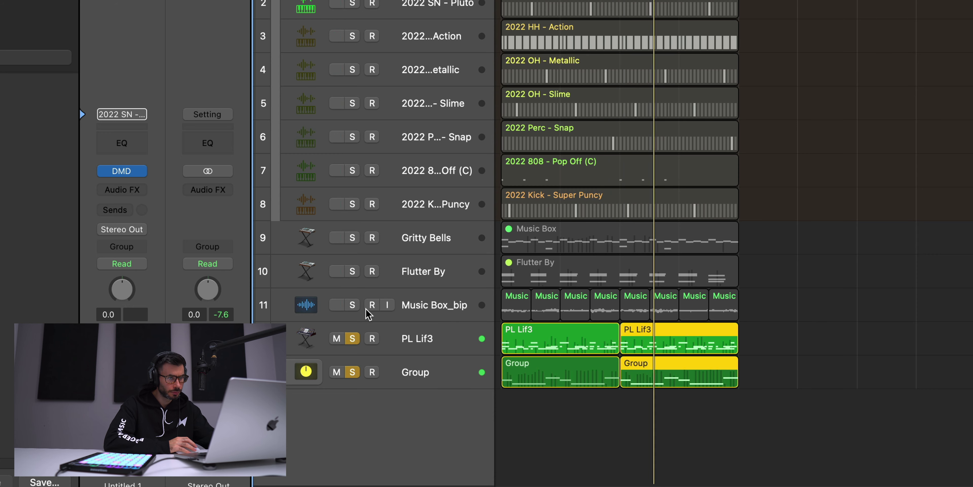
Solo the Music Box_bip track and shorten all eight of its slices to one beat each.
left_click(353, 305)
left_click_drag(763, 300, 487, 291)
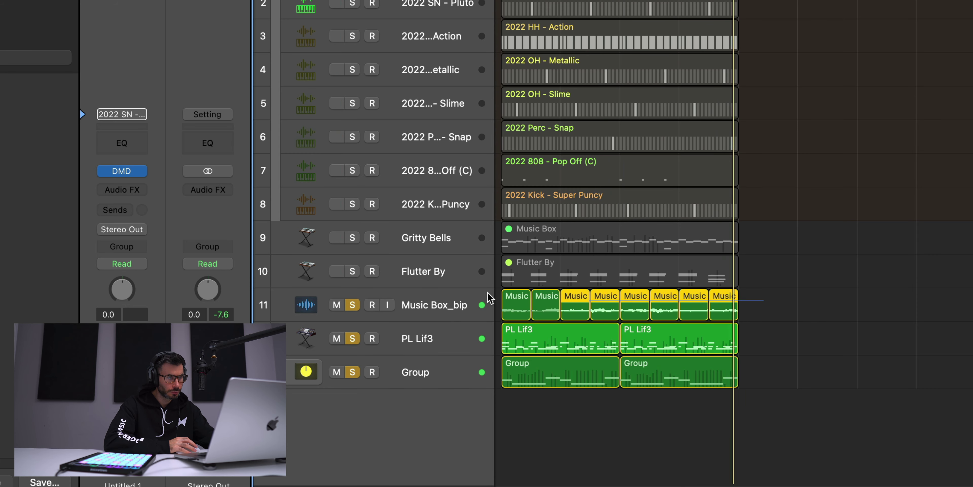
left_click_drag(530, 312, 513, 312)
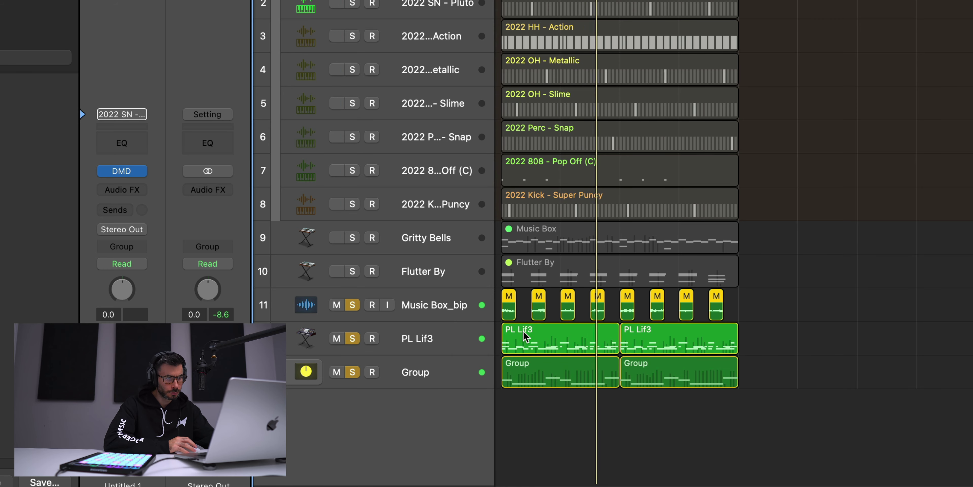
Set the fade-in of all the Music Box_bip slices to 2.
left_click(456, 308)
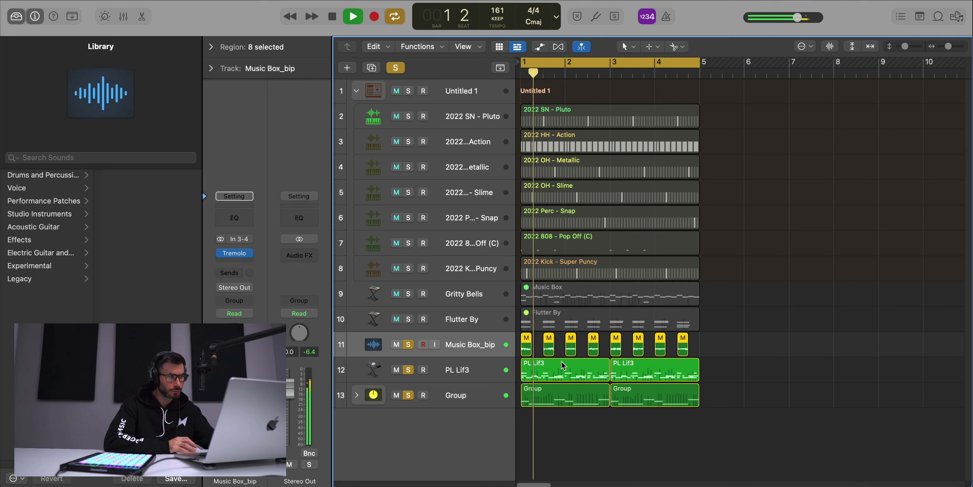
left_click(211, 47)
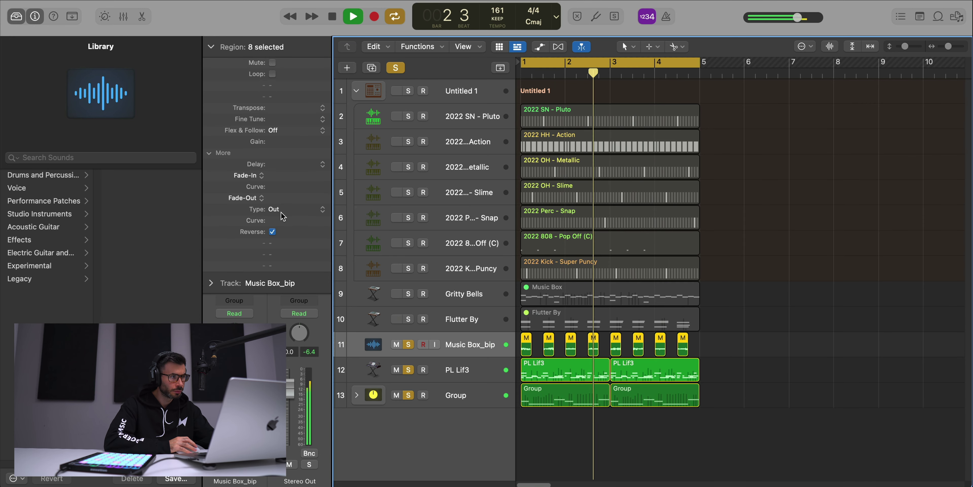
double_click(275, 175)
type("2")
key("Return")
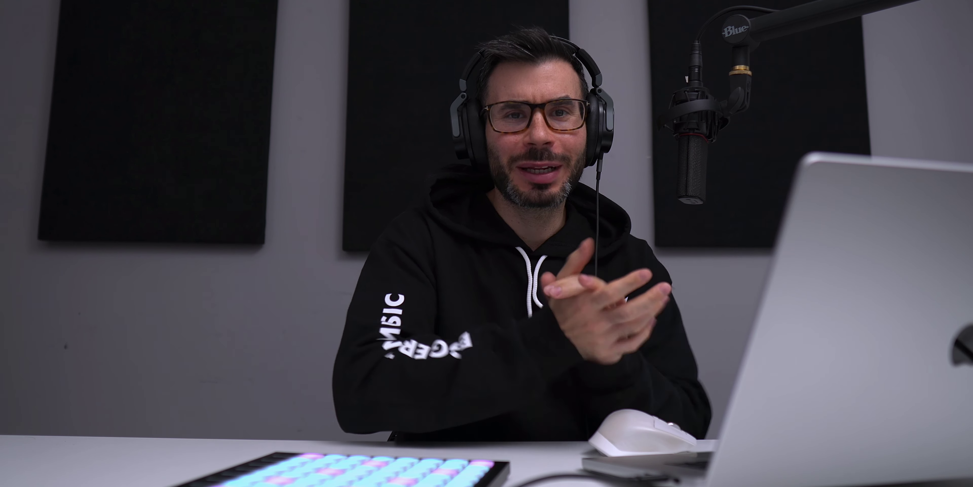